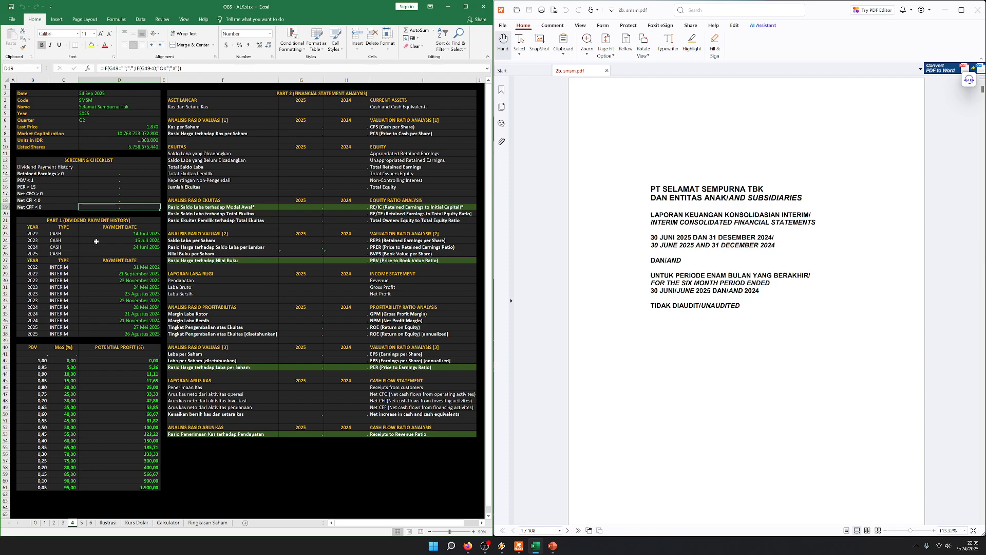
# Examine the cash and interim dividend payment history for 2022 to 2025, plus the equity, income statement and cash flow sections
pyautogui.moveTo(139, 244); pyautogui.dragTo(23, 232)
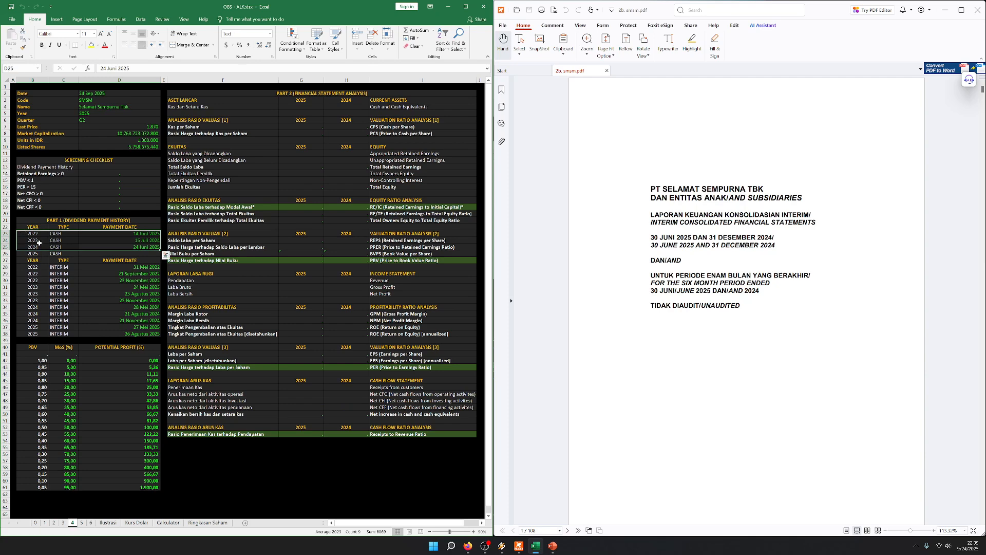
pyautogui.click(28, 240)
pyautogui.moveTo(31, 239); pyautogui.dragTo(154, 240)
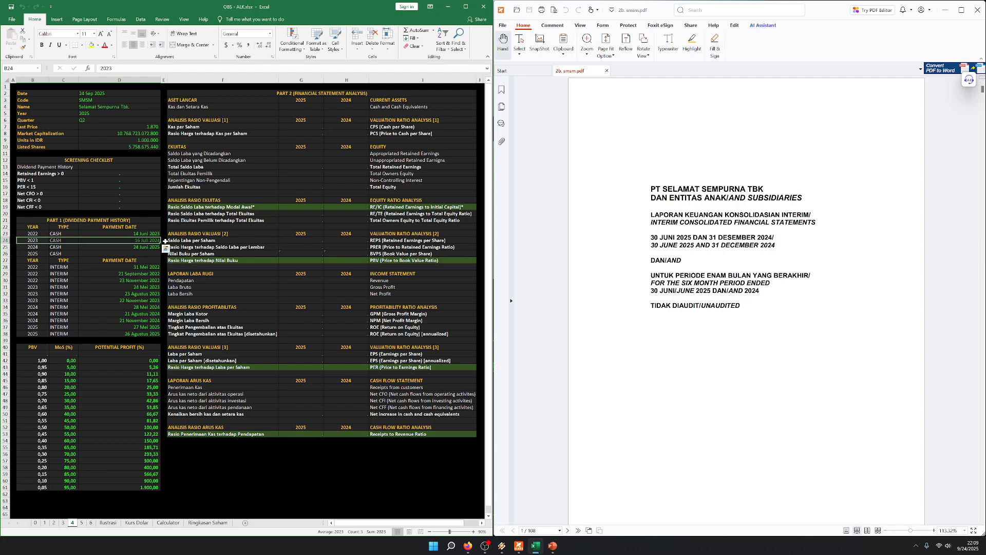
pyautogui.click(132, 167)
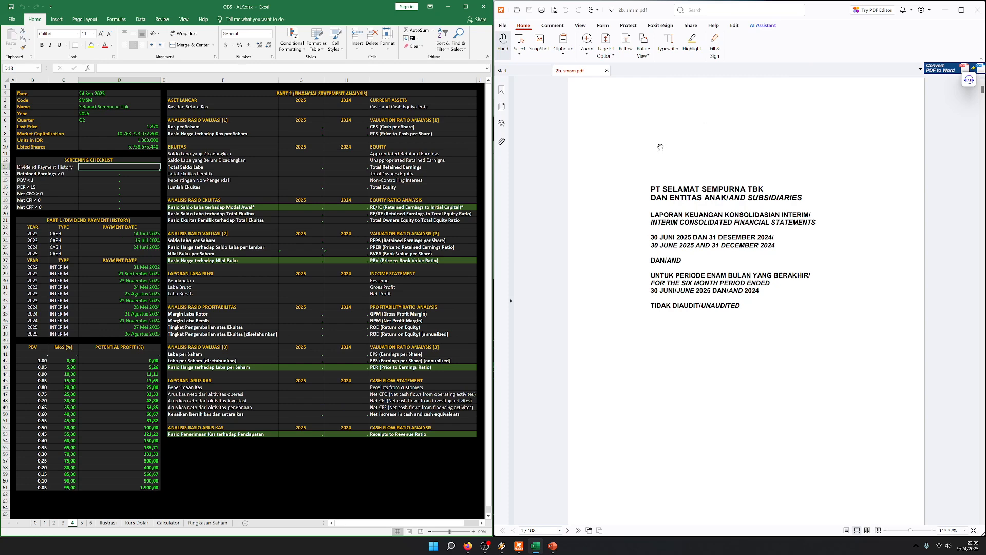
pyautogui.click(93, 234)
pyautogui.moveTo(66, 220); pyautogui.dragTo(152, 247)
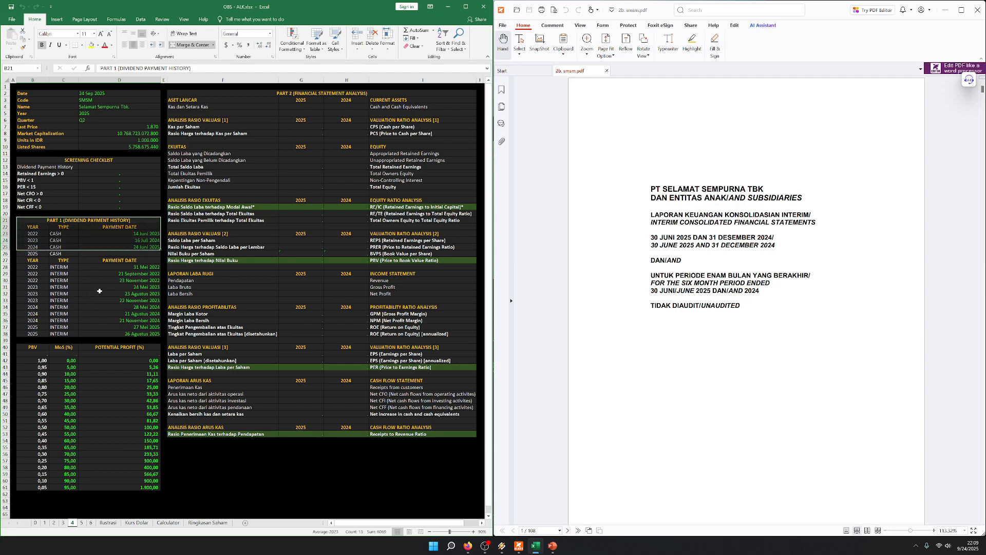
pyautogui.click(96, 293)
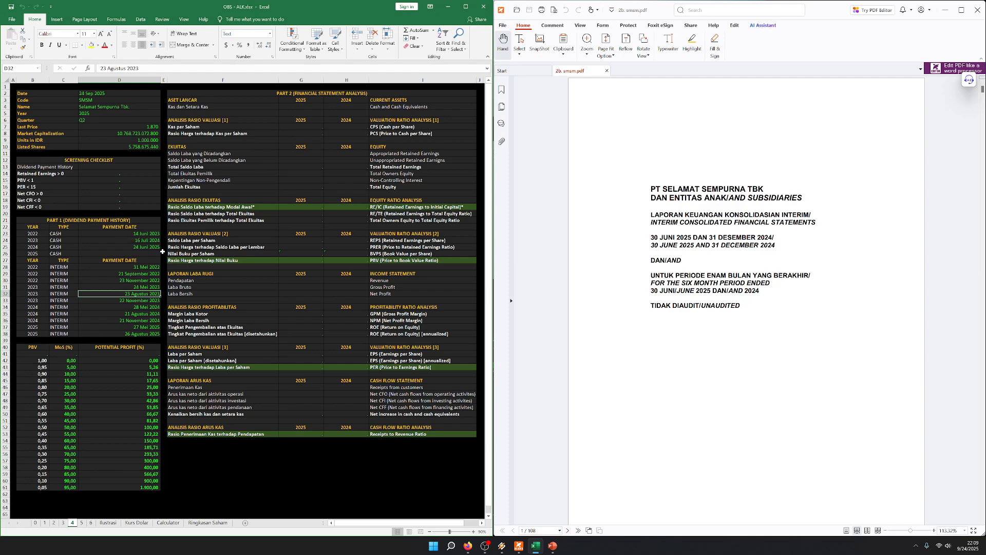
pyautogui.click(130, 252)
pyautogui.moveTo(78, 220); pyautogui.dragTo(82, 331)
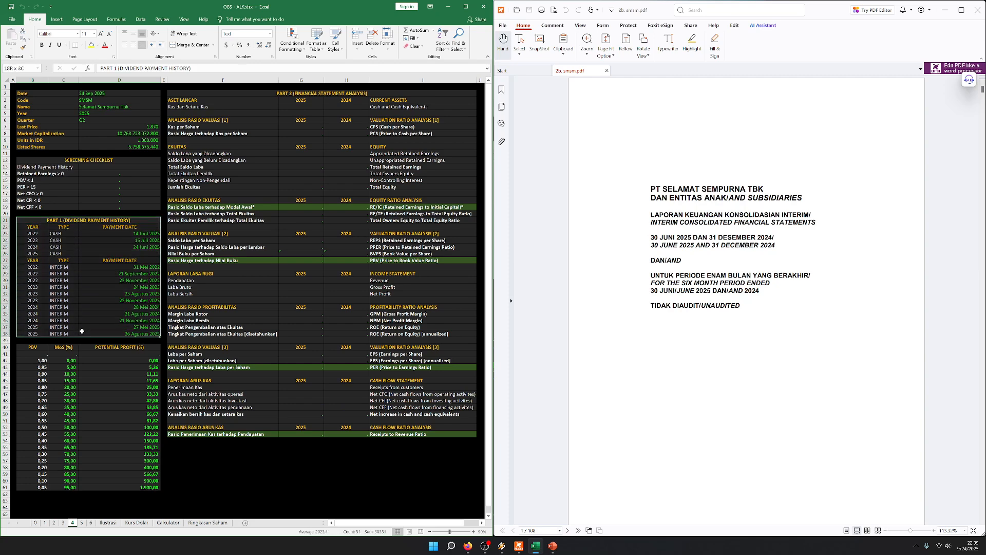
pyautogui.click(64, 308)
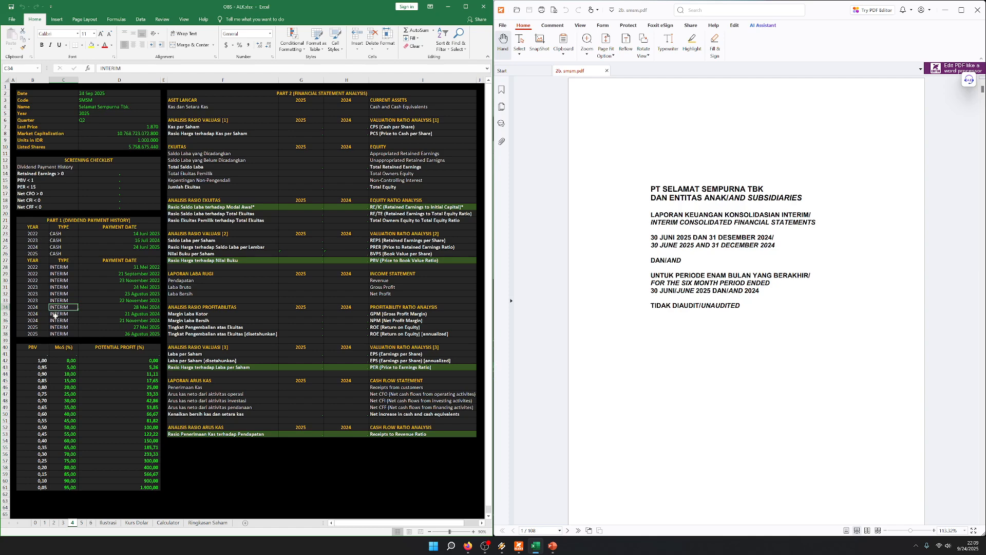
pyautogui.click(64, 275)
pyautogui.moveTo(41, 268); pyautogui.dragTo(137, 278)
pyautogui.click(63, 247)
pyautogui.moveTo(39, 234); pyautogui.dragTo(147, 233)
pyautogui.click(66, 282)
pyautogui.moveTo(33, 268); pyautogui.dragTo(41, 335)
pyautogui.click(141, 243)
pyautogui.moveTo(130, 325); pyautogui.dragTo(45, 337)
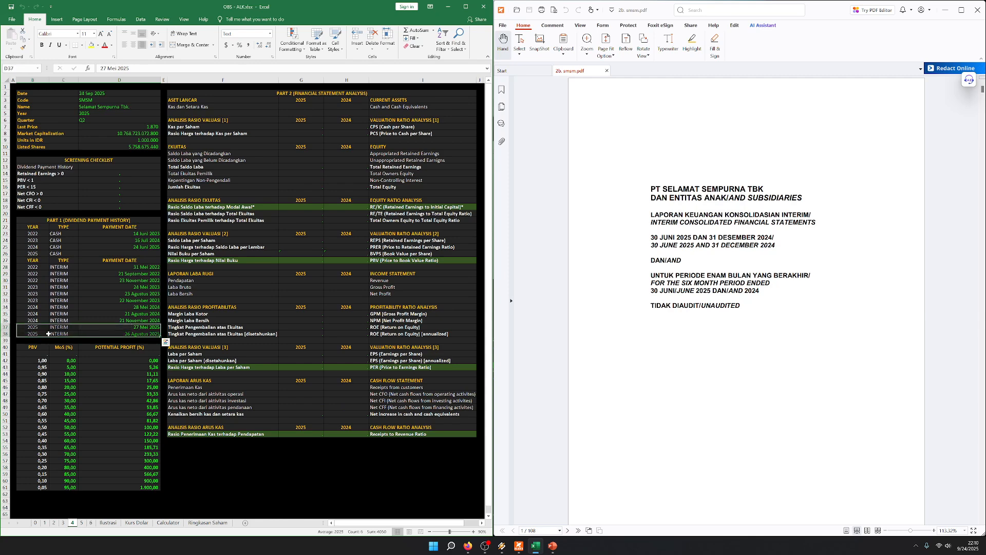
pyautogui.click(119, 300)
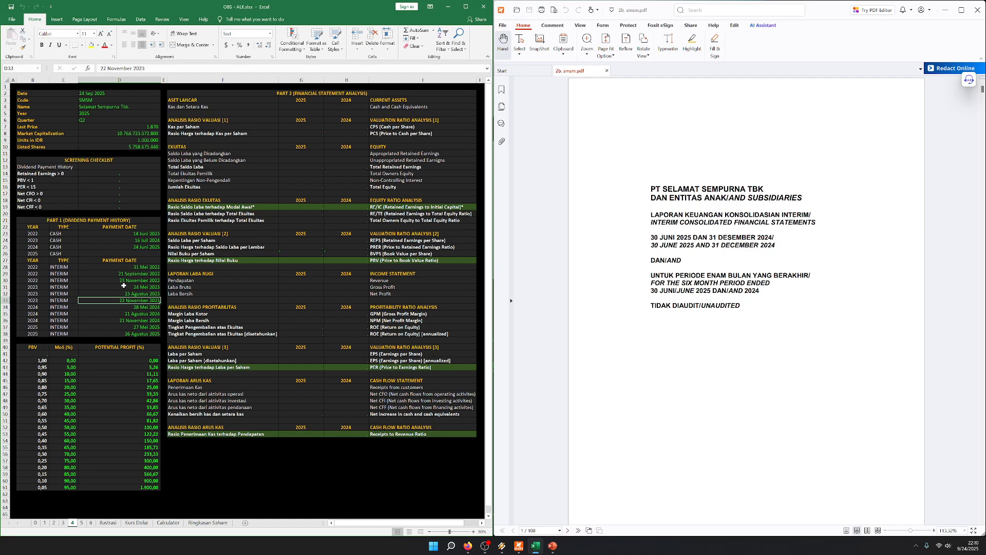
pyautogui.moveTo(86, 220); pyautogui.dragTo(76, 327)
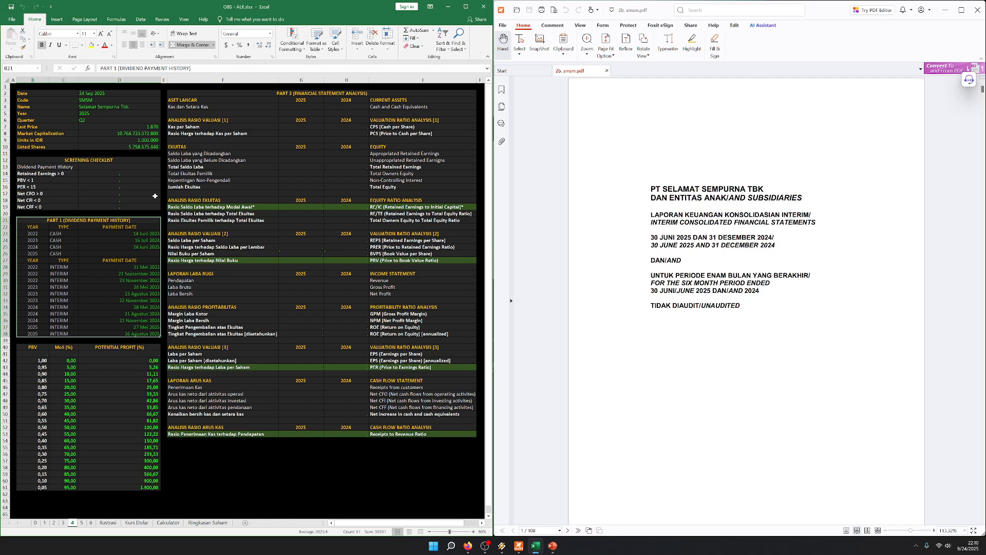
pyautogui.click(180, 176)
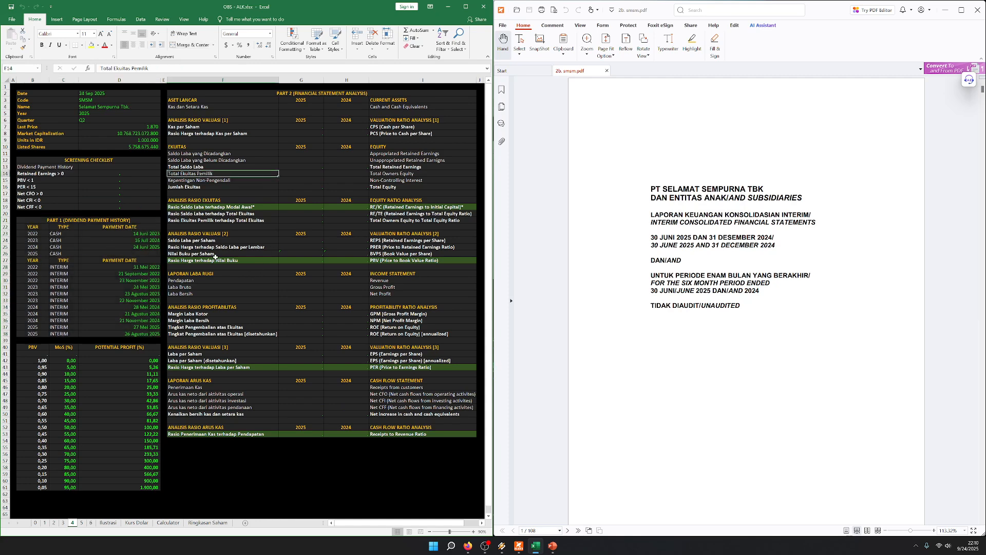
pyautogui.moveTo(213, 277); pyautogui.dragTo(316, 308)
pyautogui.moveTo(226, 381); pyautogui.dragTo(407, 415)
# Mark Dividend Payment History as OK in the screening checklist
pyautogui.click(53, 267)
pyautogui.moveTo(102, 221); pyautogui.dragTo(123, 334)
pyautogui.click(108, 167)
pyautogui.hotkey('ctrl', 'v')
pyautogui.press('Return')
pyautogui.click(60, 168)
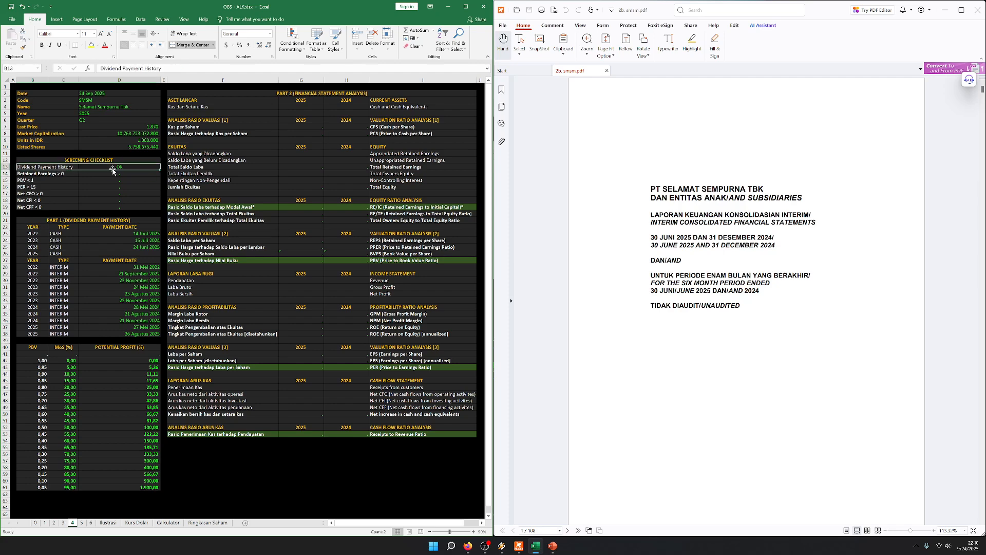
# Enter cash and cash equivalents from the report's statement of financial position: 993047 for 2025 and 1113504 for 2024
pyautogui.scroll(-10, 667, 226)
pyautogui.scroll(-10, 668, 221)
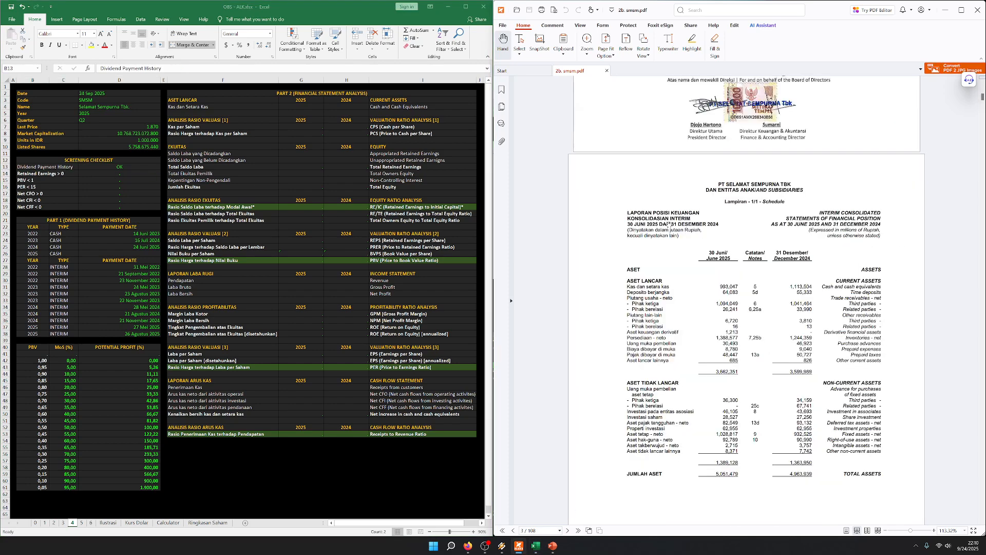
pyautogui.click(67, 215)
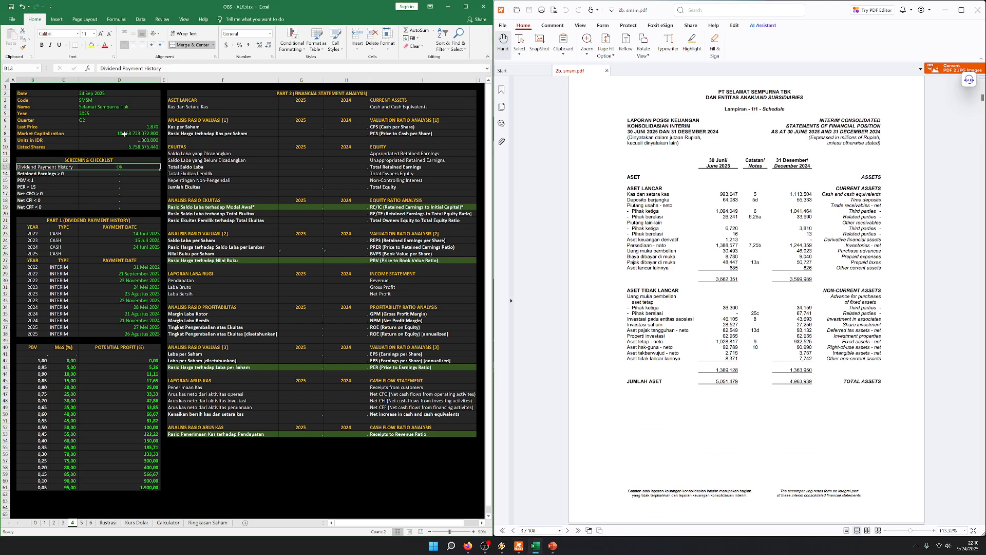
pyautogui.click(133, 139)
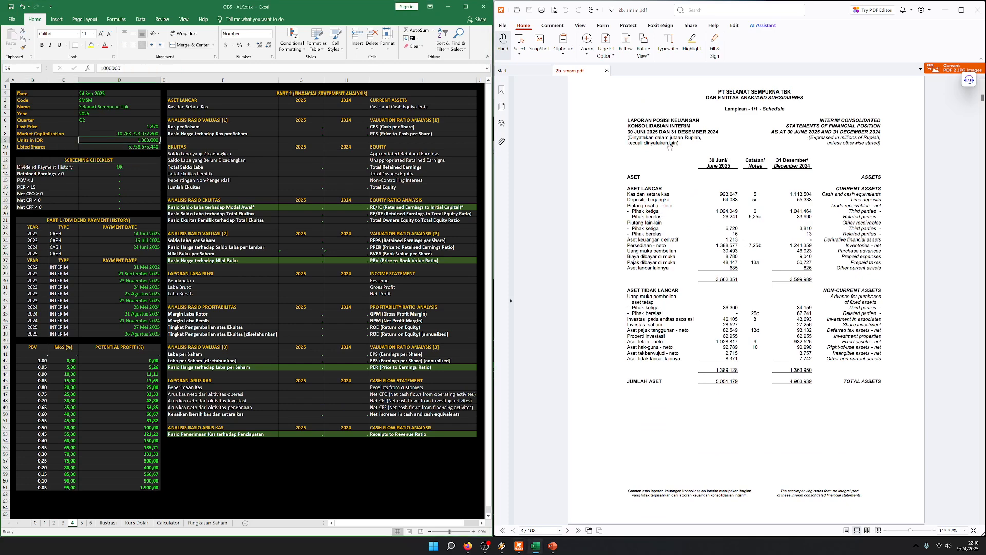
pyautogui.click(254, 106)
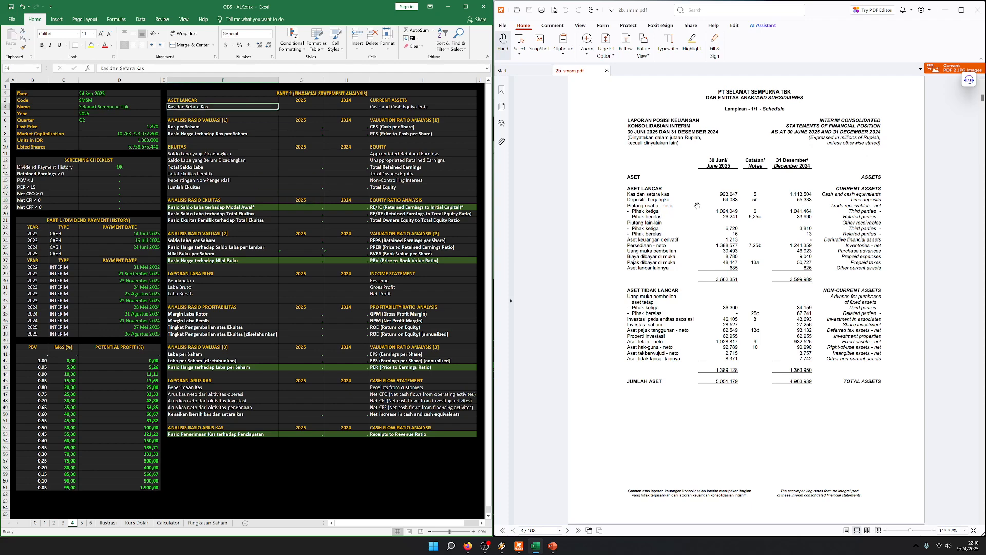
pyautogui.press('Right')
pyautogui.write('9930047')
pyautogui.press('Right')
pyautogui.write('1113504')
pyautogui.press('Return')
pyautogui.press('Left')
pyautogui.press('Up')
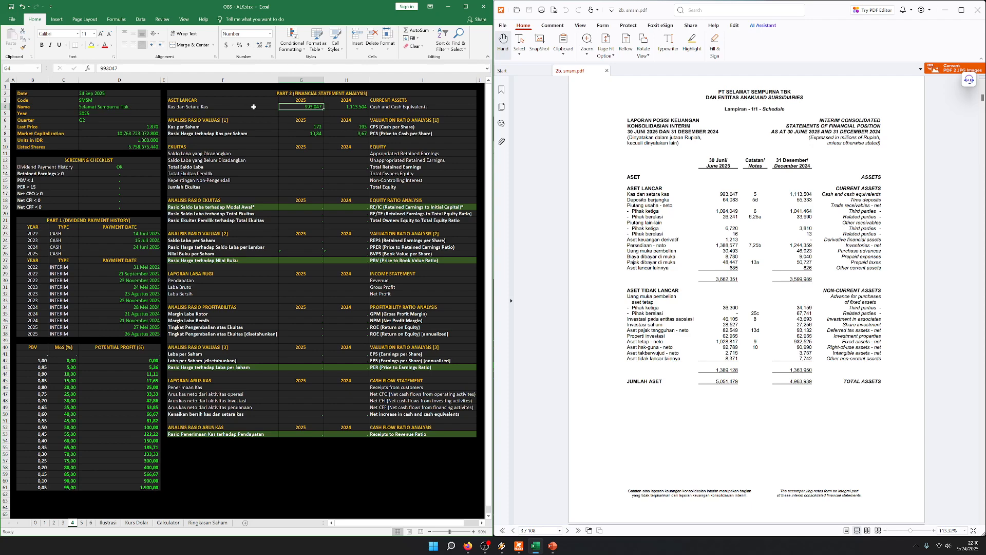
# Review the cash and cash equivalents row against the cash per share and price to cash per share ratios
pyautogui.click(226, 106)
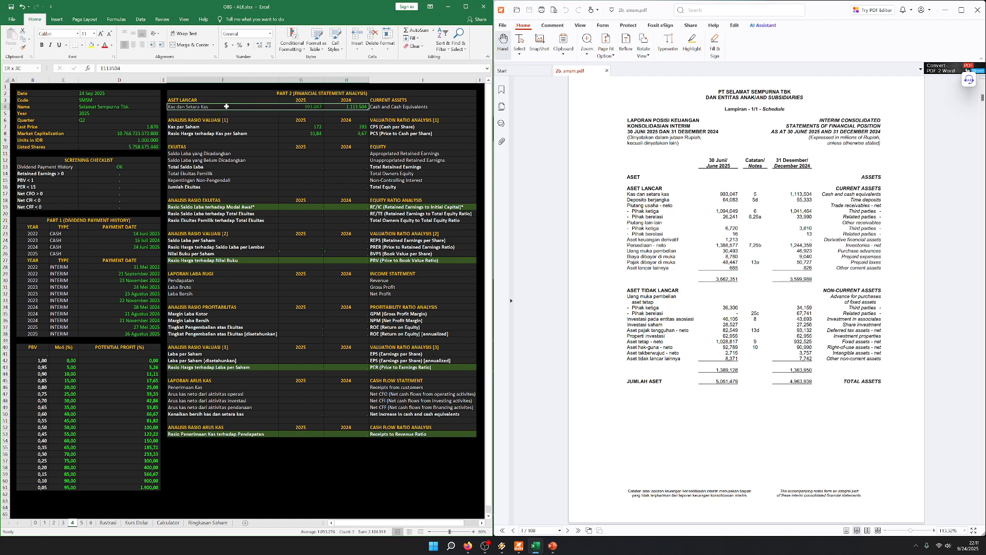
pyautogui.click(226, 113)
pyautogui.moveTo(226, 107); pyautogui.dragTo(392, 107)
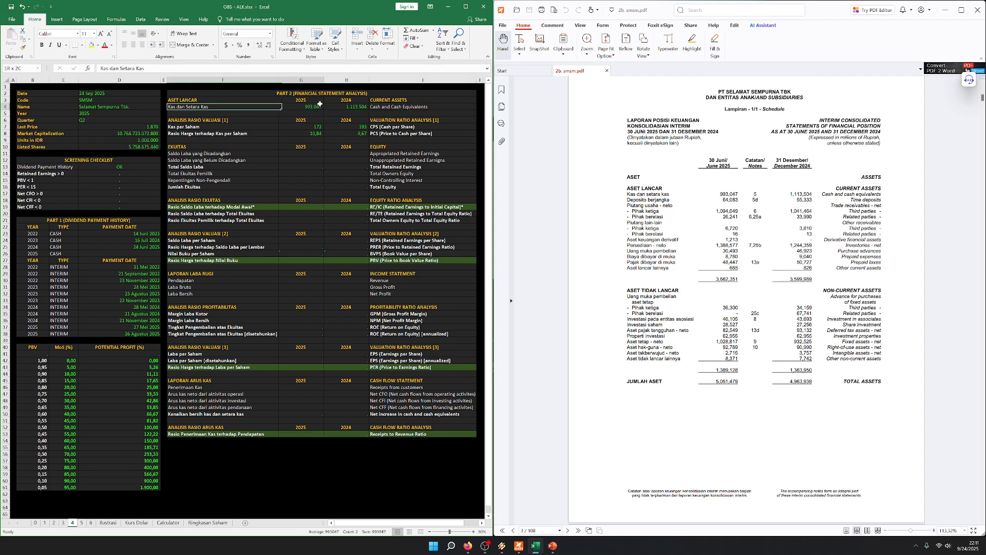
pyautogui.click(352, 132)
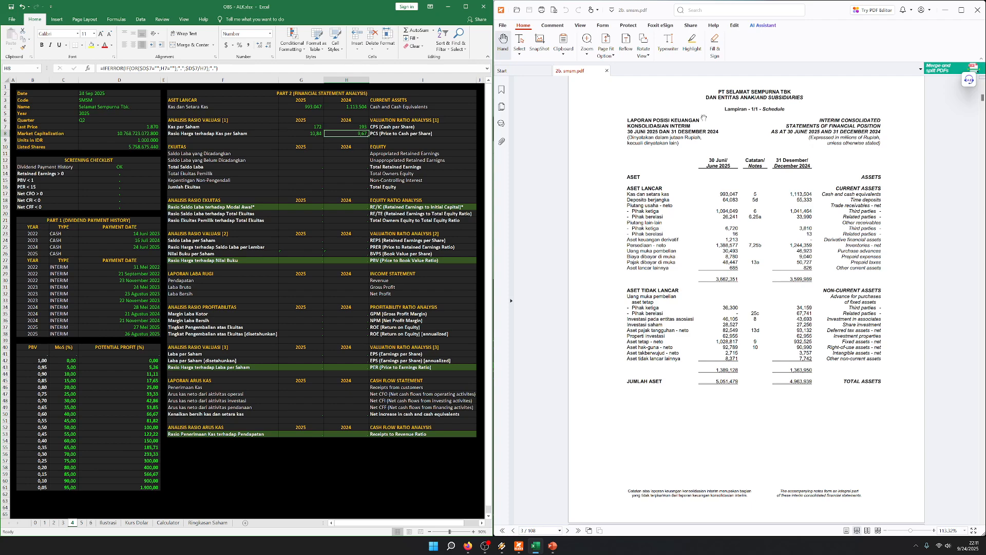
pyautogui.click(282, 154)
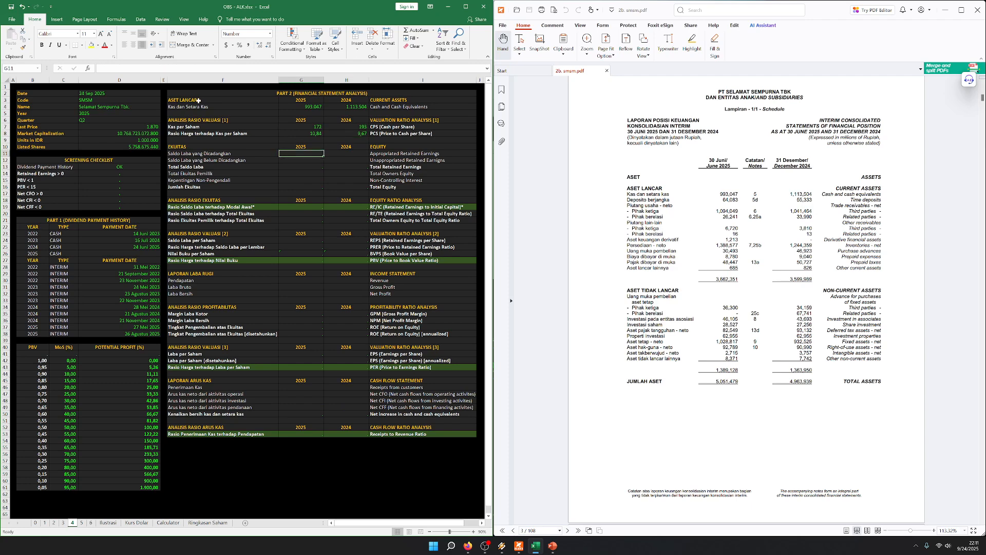
pyautogui.click(330, 152)
pyautogui.click(207, 128)
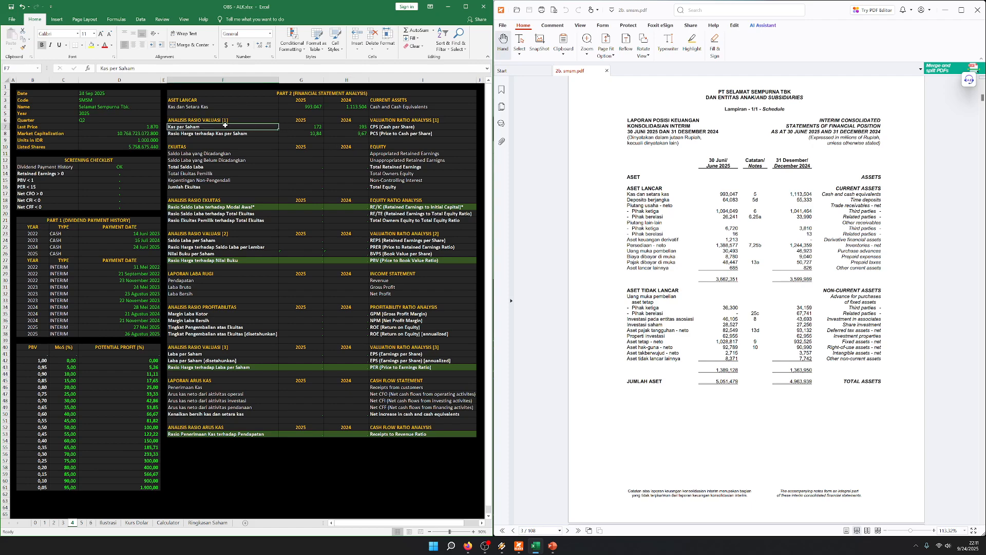
pyautogui.moveTo(264, 109); pyautogui.dragTo(389, 107)
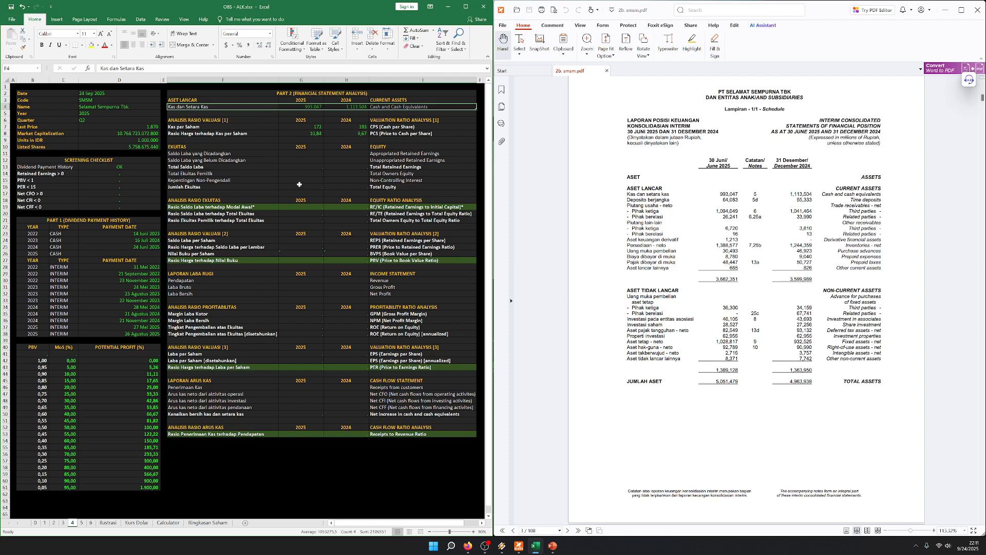
pyautogui.click(251, 160)
pyautogui.click(224, 146)
pyautogui.moveTo(207, 107); pyautogui.dragTo(376, 104)
pyautogui.click(284, 180)
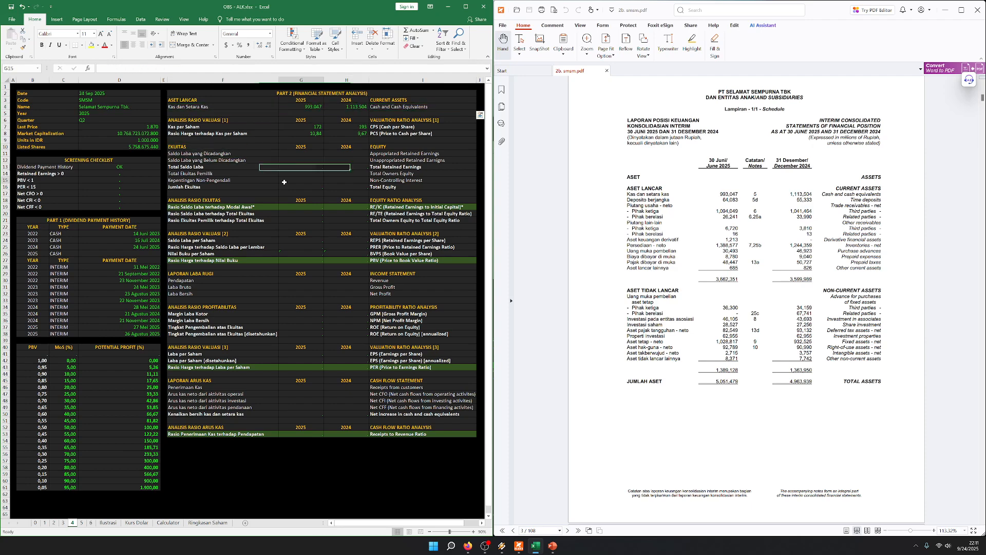
# Enter the appropriated retained earnings from the report's equity section as 28993 for both 2025 and 2024
pyautogui.click(251, 151)
pyautogui.scroll(-15, 709, 247)
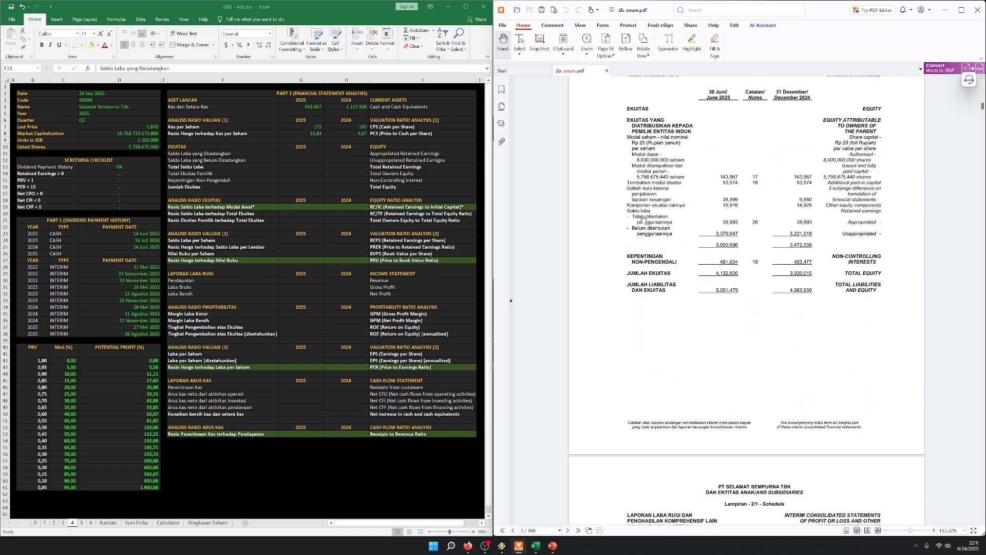
pyautogui.press('Right')
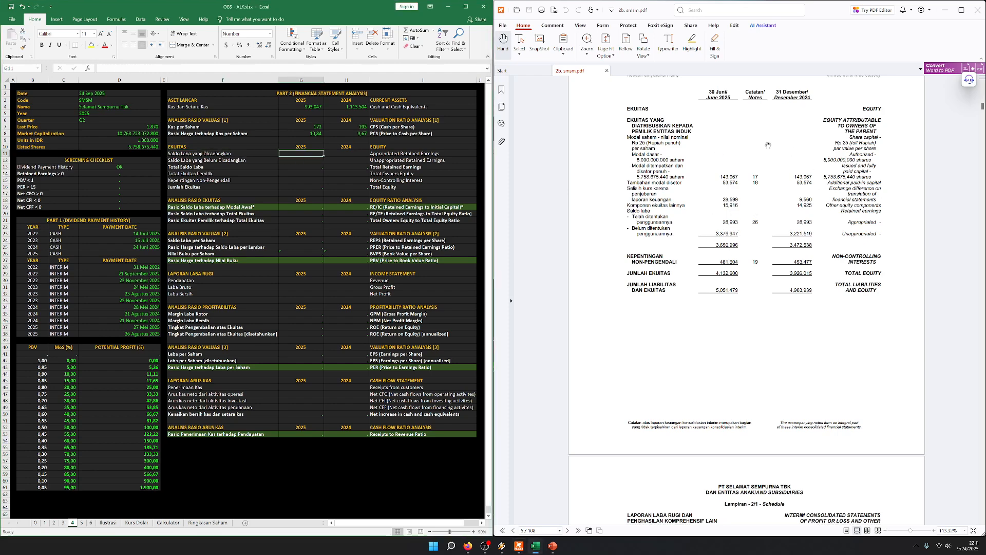
pyautogui.write('28.993')
pyautogui.press('Right')
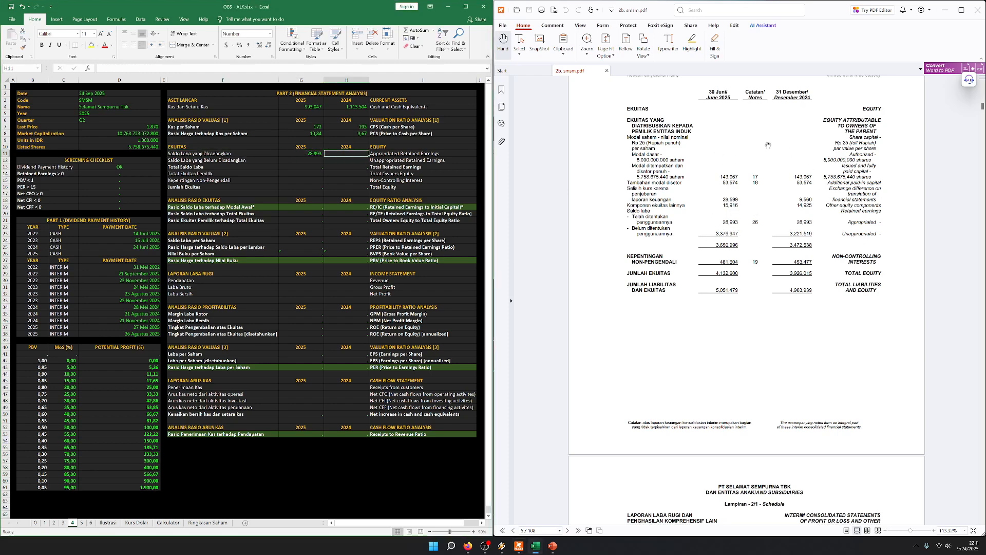
pyautogui.write('28993')
pyautogui.press('Return')
# Enter the unappropriated retained earnings as 3221519 for 2024 and 3379947 for 2025
pyautogui.write('3.221.519')
pyautogui.press('Left')
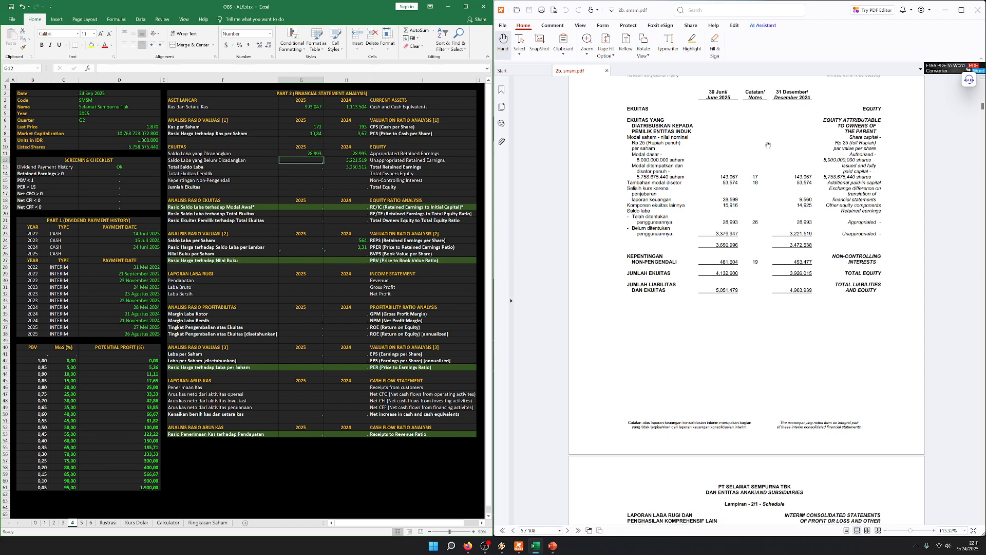
pyautogui.write('3379947')
pyautogui.press('Return')
pyautogui.press('Left')
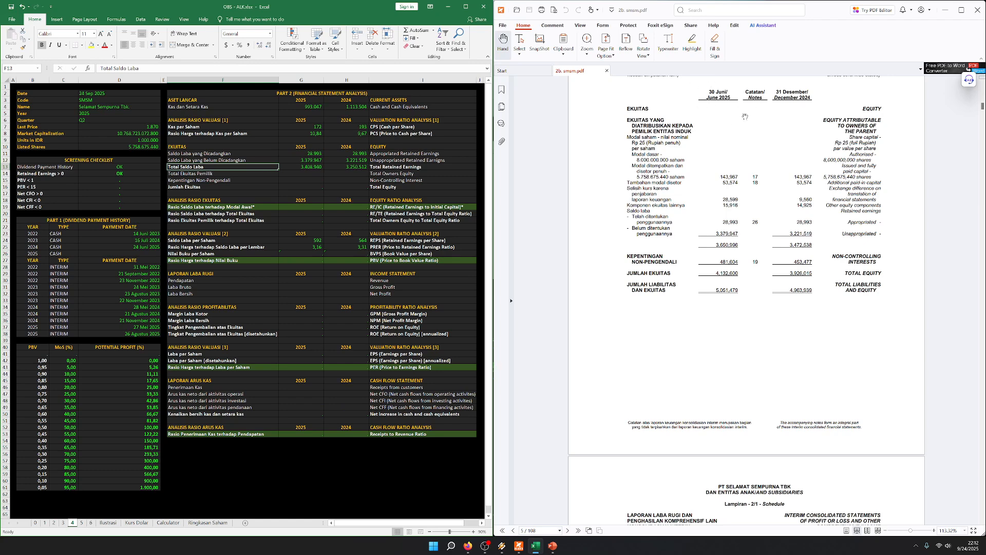
# Examine the total retained earnings for 2025 and 2024 alongside the dividend payment history
pyautogui.click(201, 187)
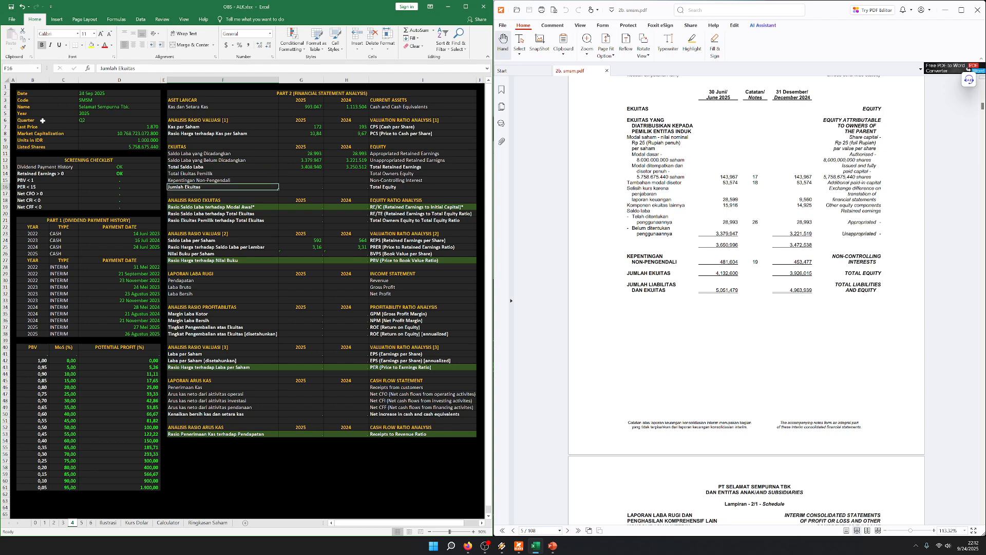
pyautogui.click(297, 174)
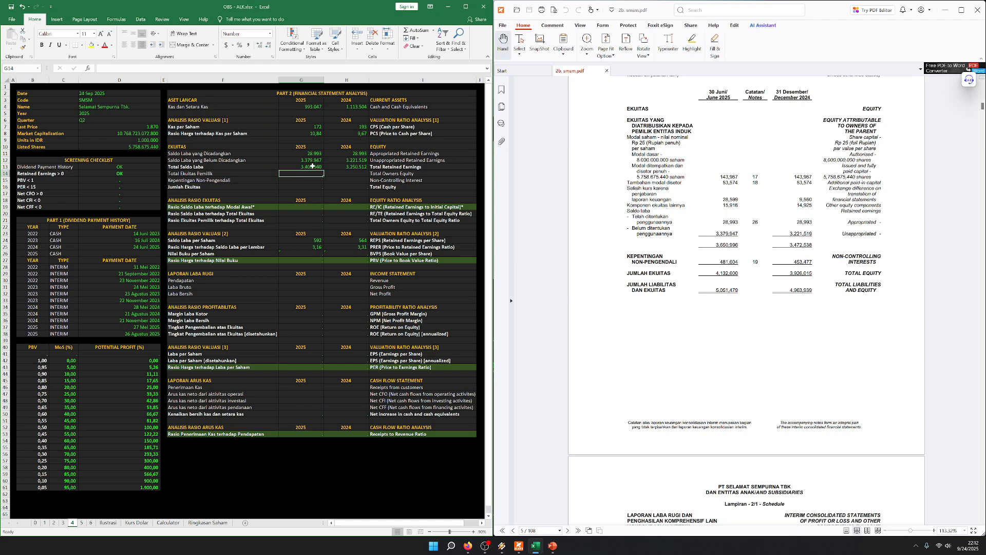
pyautogui.click(313, 166)
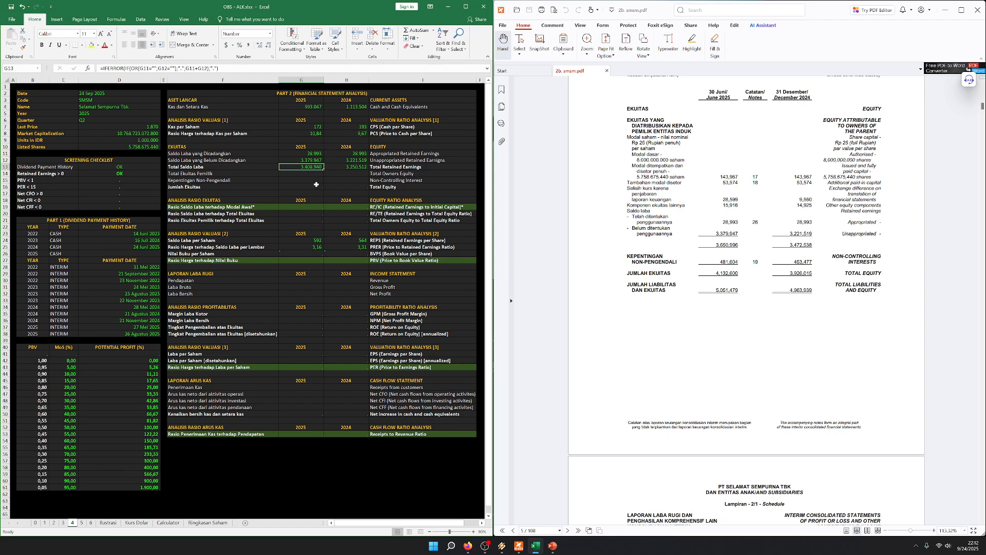
pyautogui.moveTo(135, 221); pyautogui.dragTo(121, 332)
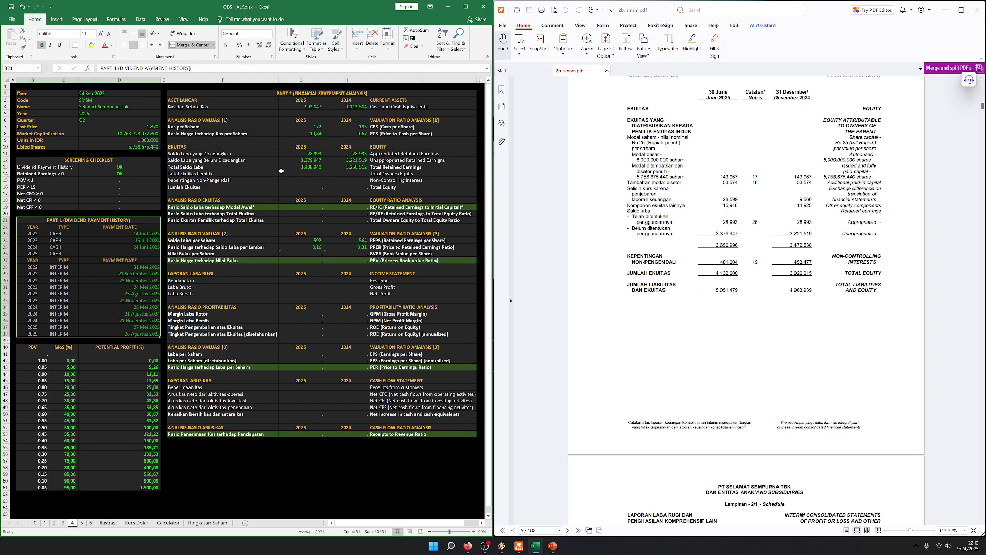
pyautogui.click(302, 172)
pyautogui.moveTo(299, 168); pyautogui.dragTo(379, 168)
pyautogui.click(350, 187)
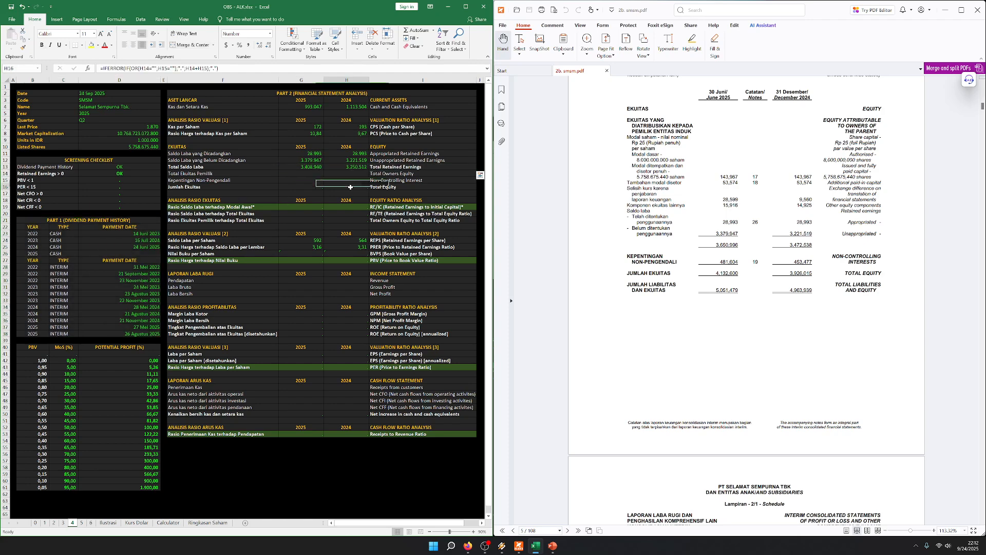
pyautogui.click(122, 220)
pyautogui.moveTo(123, 222); pyautogui.dragTo(120, 327)
# Enter the total owners' equity from the report's equity section as 3650996 for 2025 and 3472538 for 2024
pyautogui.click(292, 173)
pyautogui.click(256, 173)
pyautogui.click(673, 178)
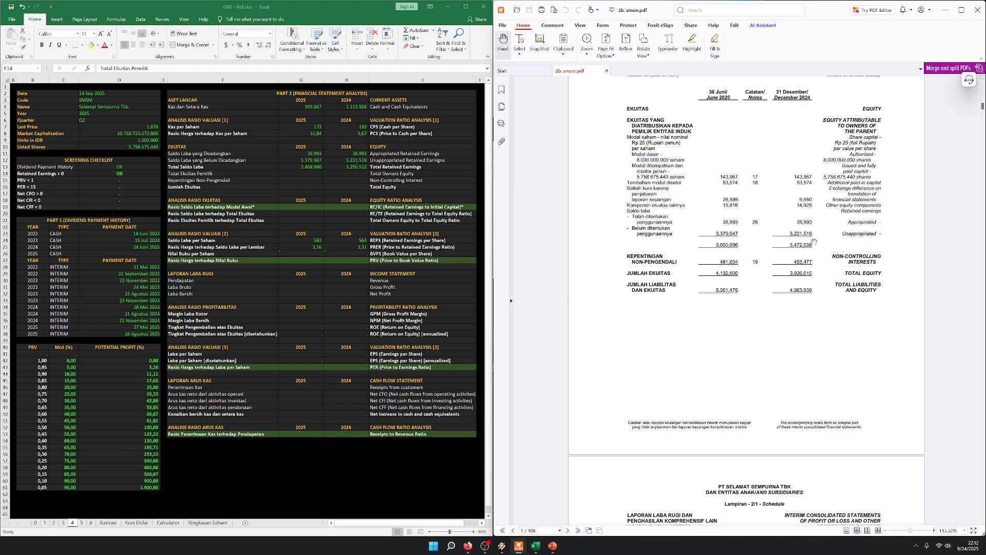
pyautogui.hotkey('alt', 'Tab')
pyautogui.press('Right')
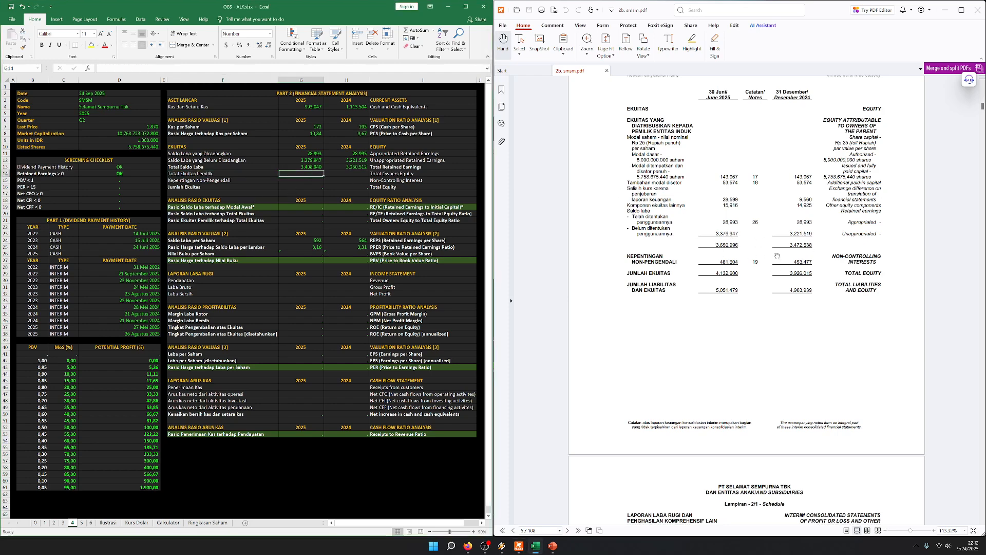
pyautogui.write('3.650.99')
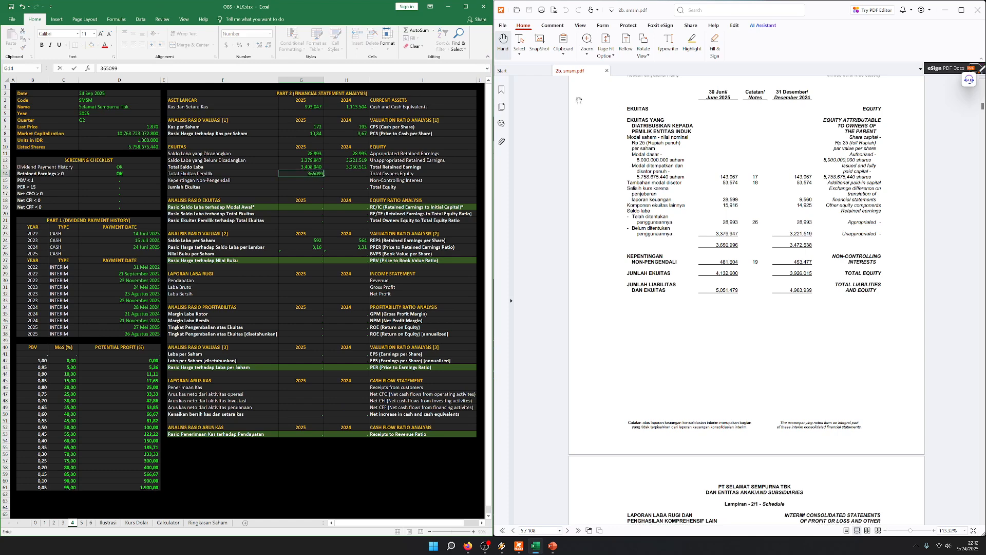
pyautogui.write('6')
pyautogui.press('Tab')
pyautogui.write('347')
pyautogui.write('38')
pyautogui.press('Return')
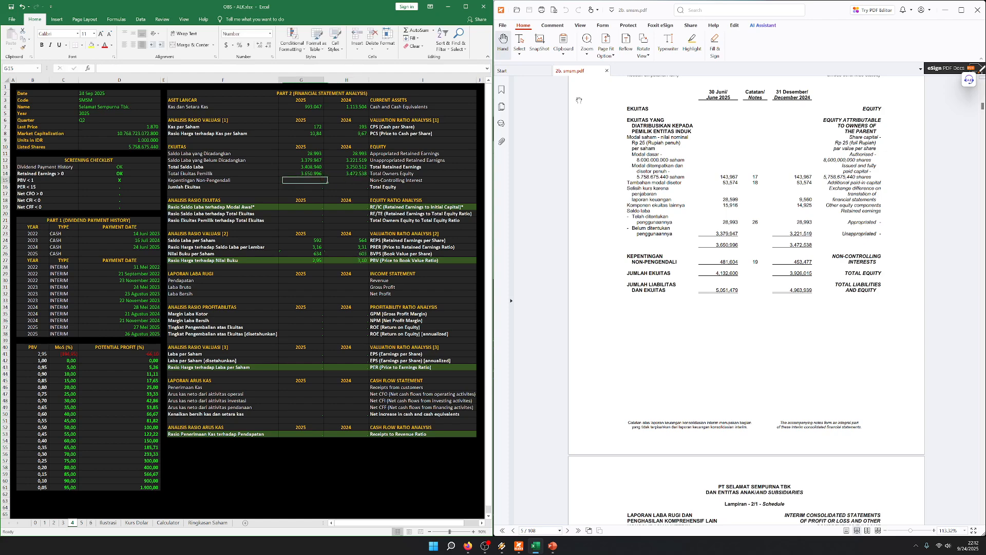
# Enter the non-controlling interest as 481604 for 2025 and 453477 for 2024
pyautogui.write('481.604')
pyautogui.press('Tab')
pyautogui.write('453477')
pyautogui.press('Return')
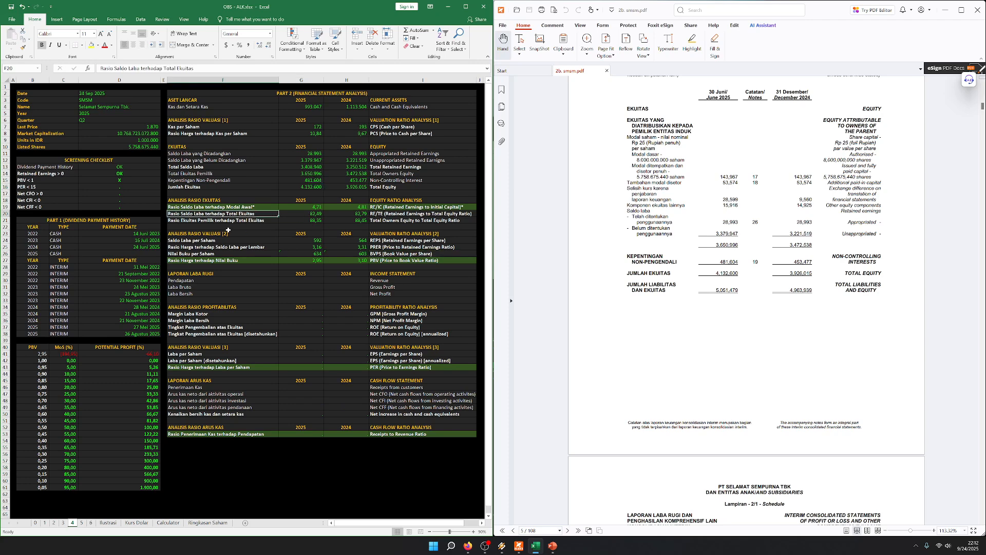
# Examine the retained earnings to initial capital ratio for both years alongside the dividend payment history
pyautogui.click(249, 206)
pyautogui.moveTo(272, 207); pyautogui.dragTo(380, 207)
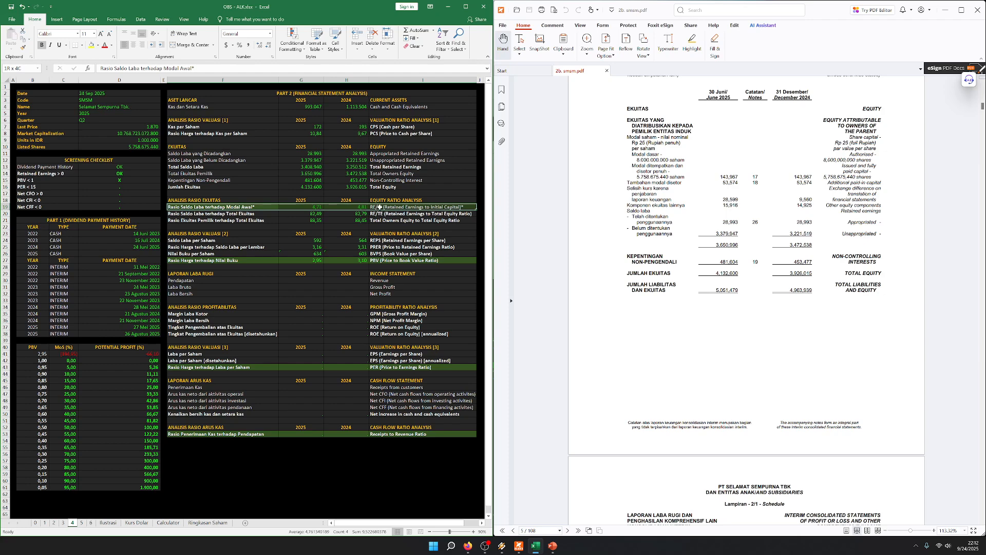
pyautogui.click(311, 207)
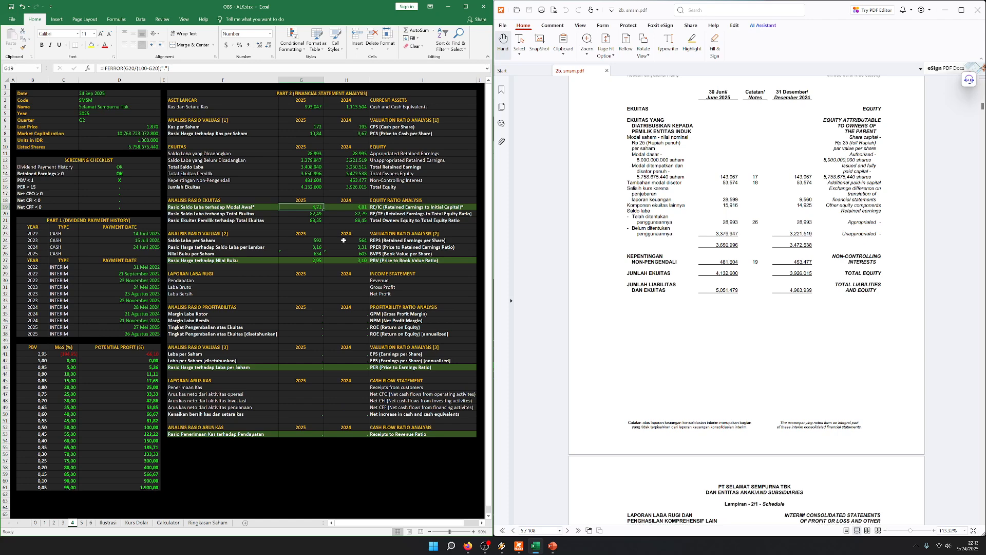
pyautogui.moveTo(123, 221); pyautogui.dragTo(116, 334)
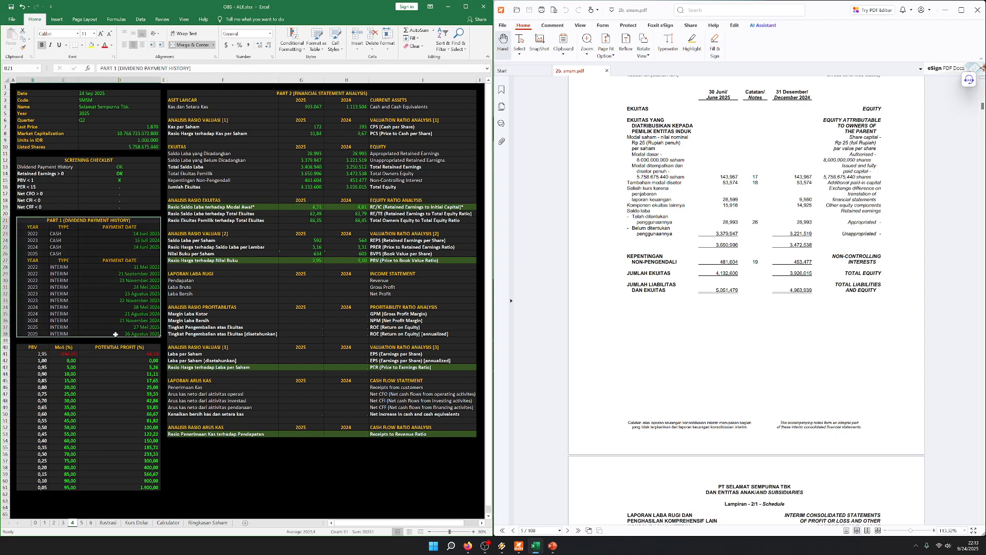
pyautogui.moveTo(221, 208); pyautogui.dragTo(401, 208)
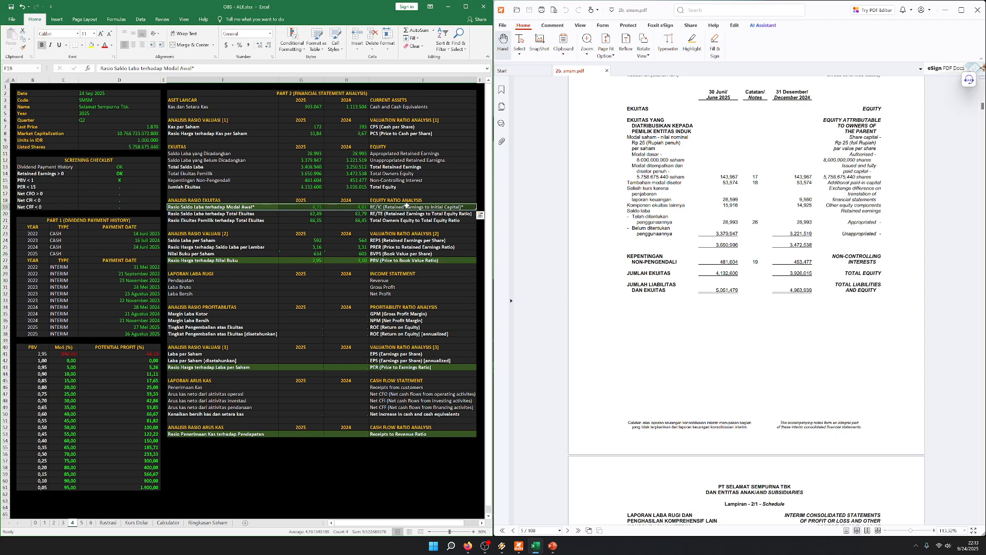
pyautogui.click(74, 121)
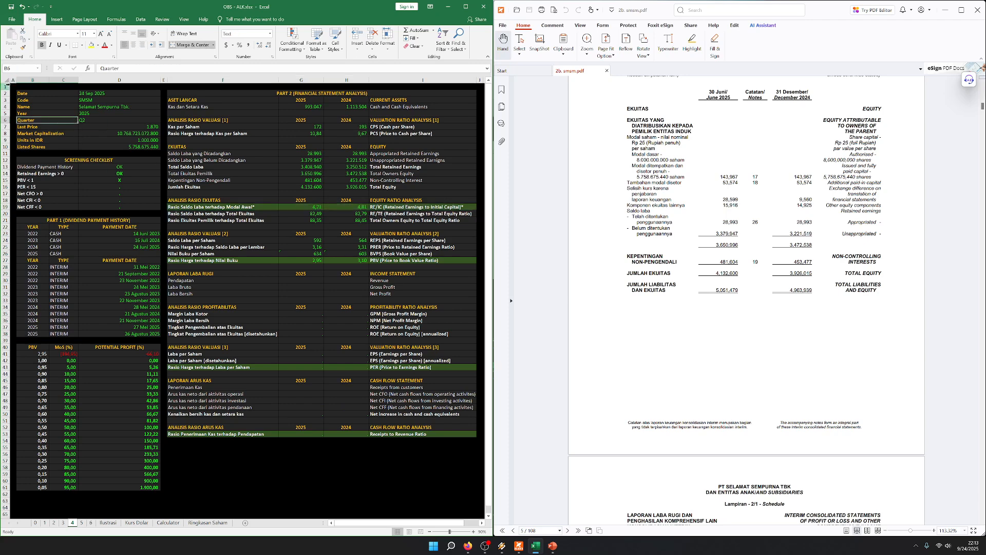
pyautogui.click(14, 87)
pyautogui.click(243, 208)
pyautogui.click(352, 212)
# Examine the price to book value ratio against the PBV < 1 checklist item, the dividend history and the retained earnings per share
pyautogui.moveTo(247, 260); pyautogui.dragTo(380, 258)
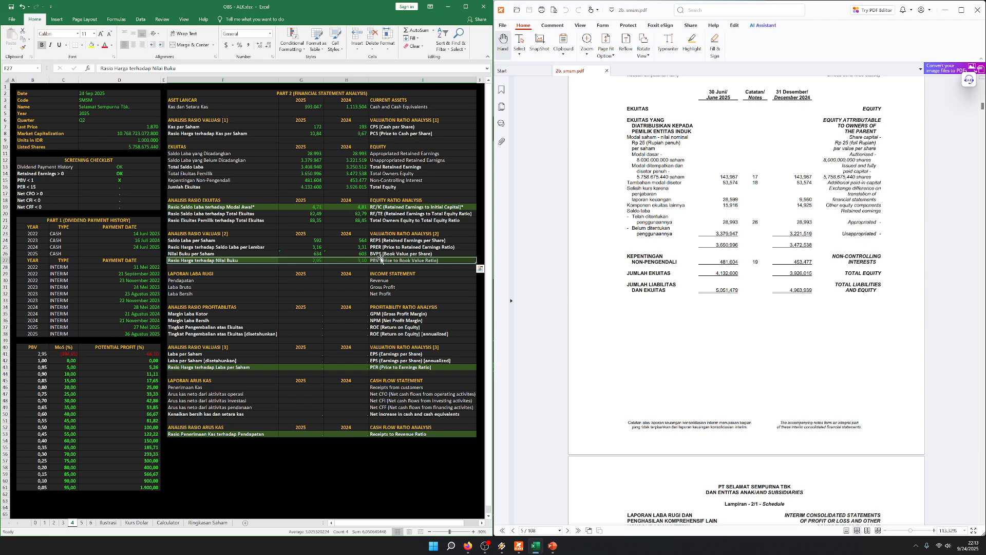
pyautogui.hotkey('shift', 'Left')
pyautogui.hotkey('shift', 'Left')
pyautogui.hotkey('shift', 'Left')
pyautogui.press('Right')
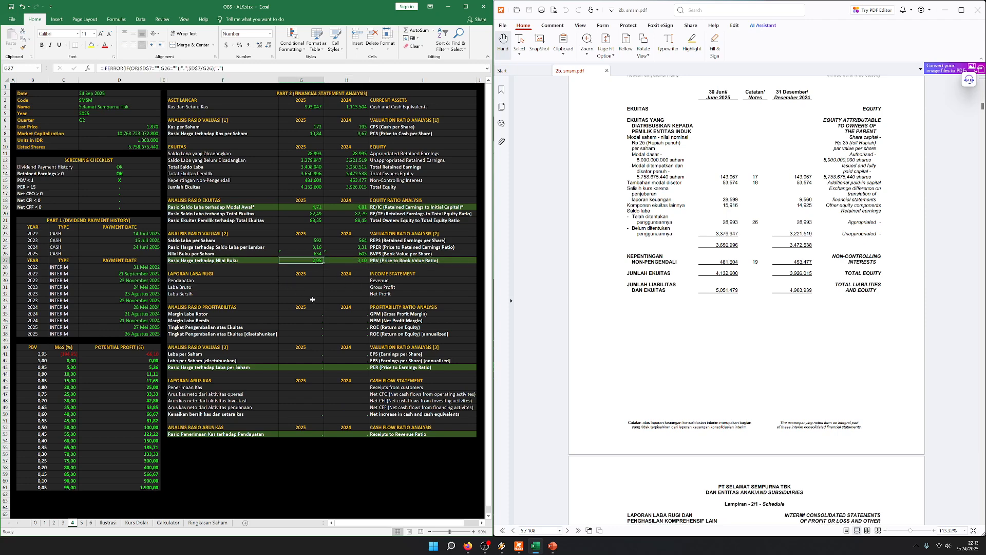
pyautogui.moveTo(38, 181); pyautogui.dragTo(102, 181)
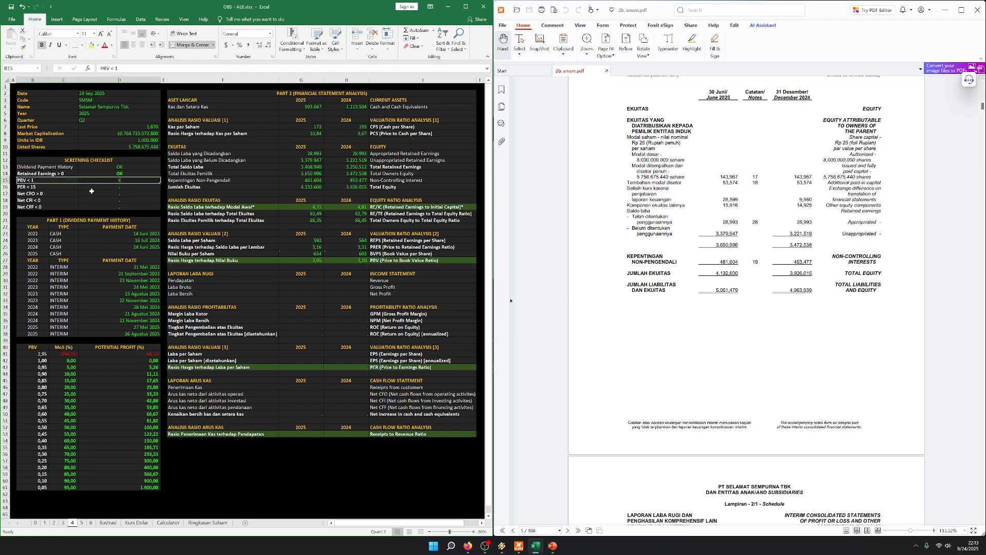
pyautogui.click(93, 181)
pyautogui.moveTo(116, 221); pyautogui.dragTo(105, 334)
pyautogui.click(316, 242)
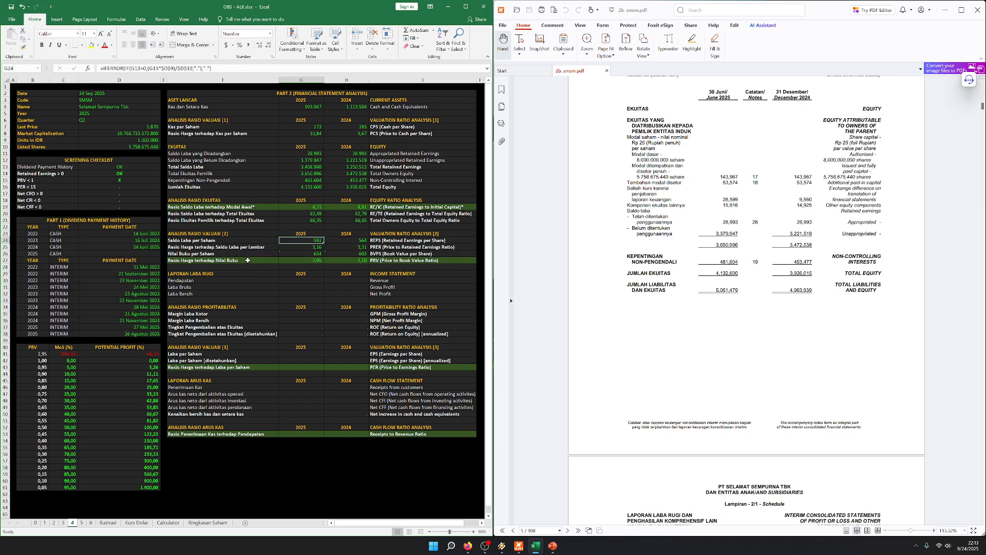
# Enter the net sales from the report's income statement in the revenue row as 2555809 for 2025 and 2350021 for 2024
pyautogui.click(304, 280)
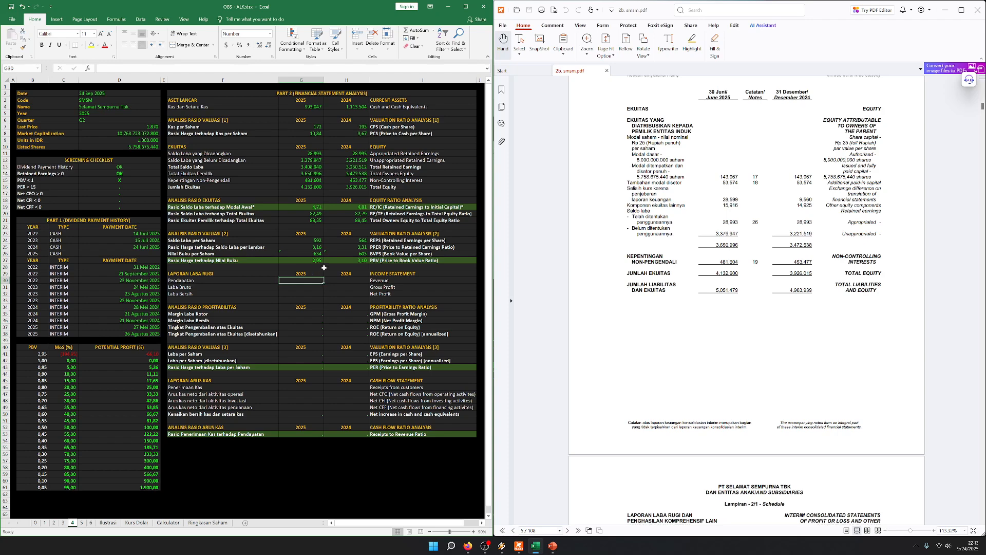
pyautogui.press('Left')
pyautogui.press('Up')
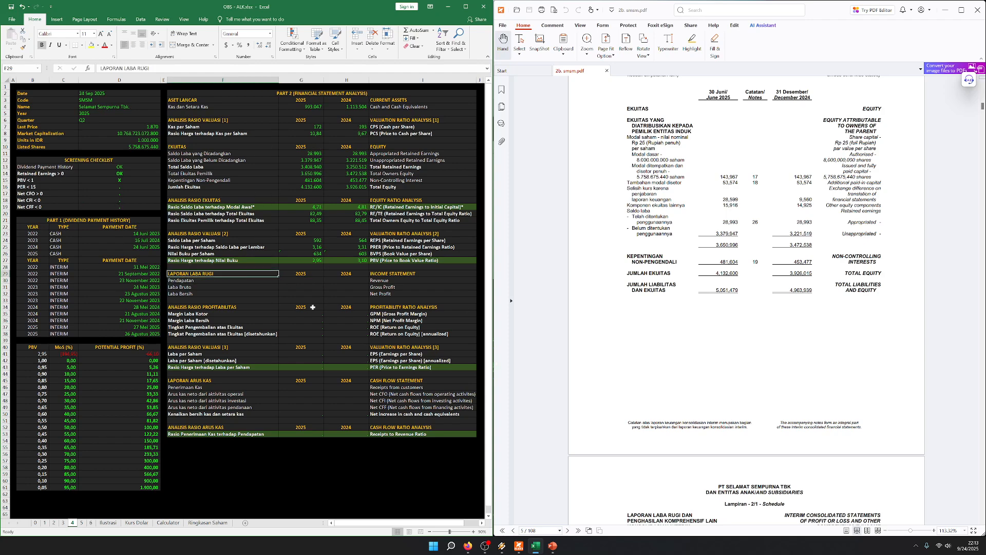
pyautogui.moveTo(214, 274); pyautogui.dragTo(386, 293)
pyautogui.scroll(-8, 716, 231)
pyautogui.scroll(-1, 712, 226)
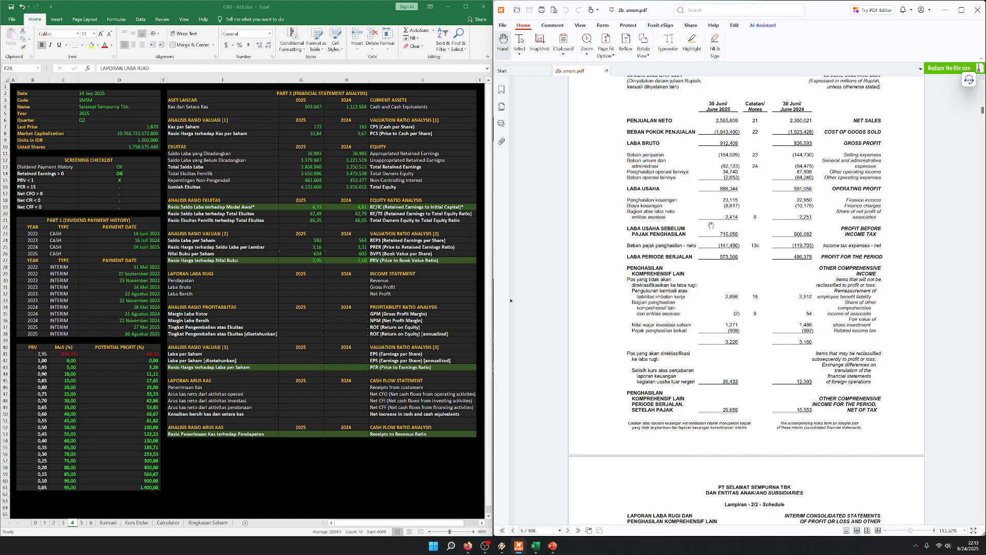
pyautogui.scroll(1, 712, 198)
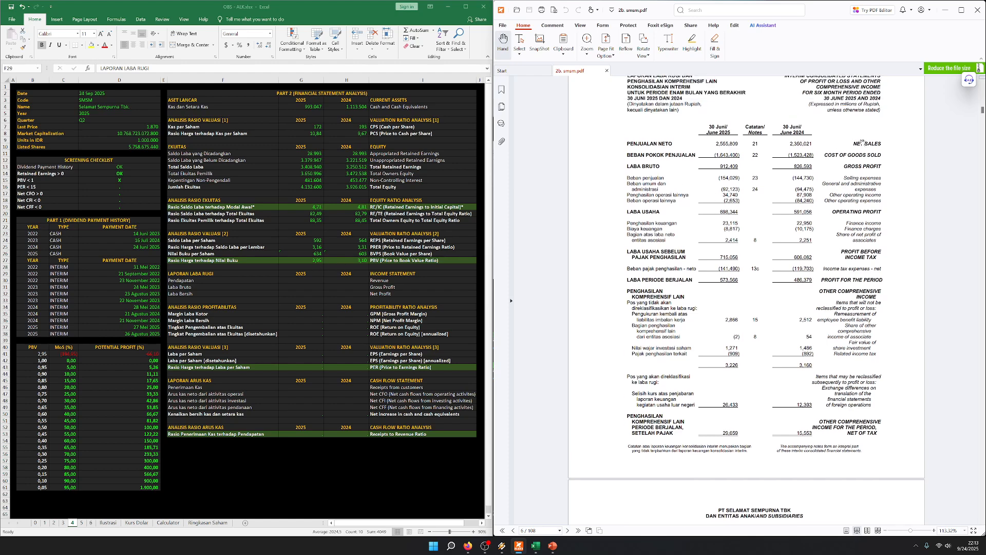
pyautogui.click(298, 280)
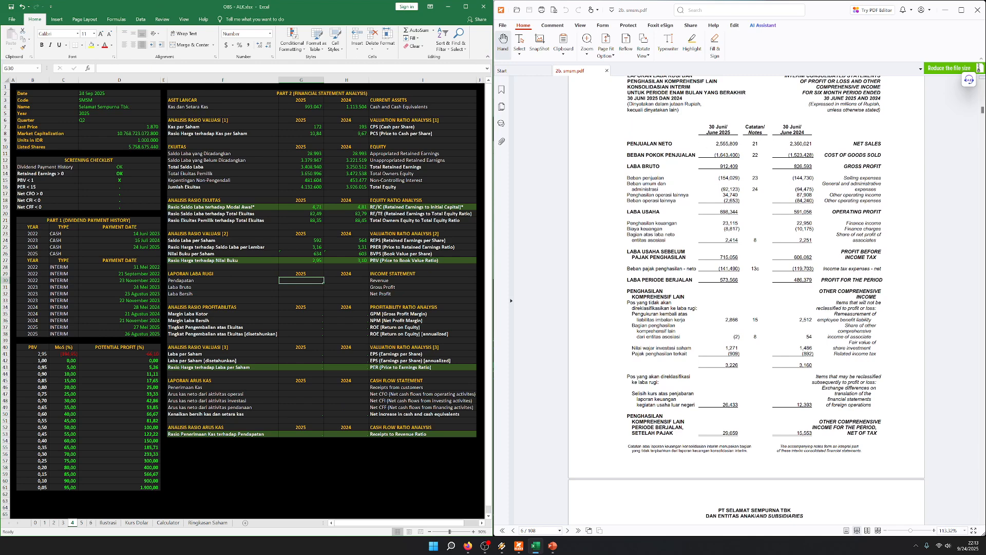
pyautogui.write('2.555.809')
pyautogui.press('Tab')
pyautogui.write('2')
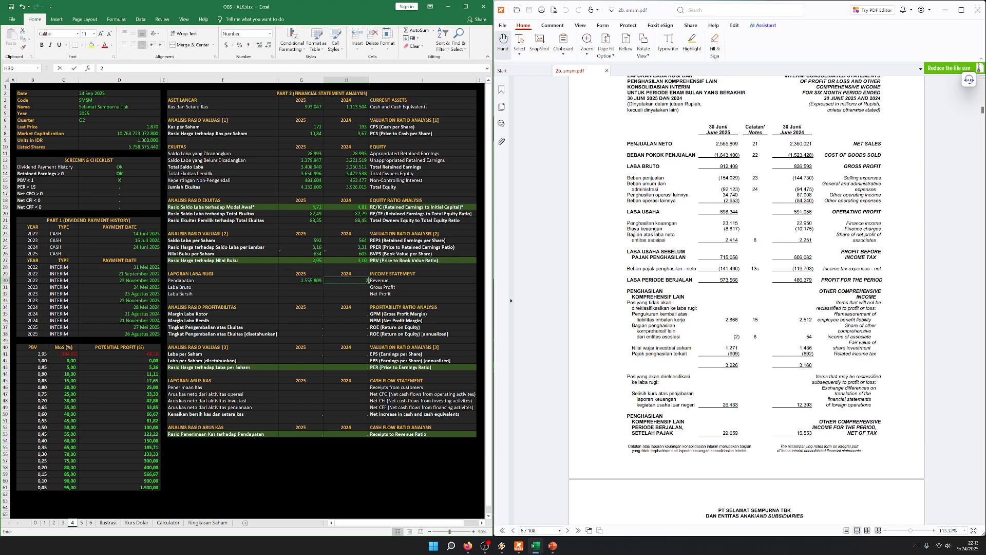
pyautogui.write('.350.021')
pyautogui.press('Return')
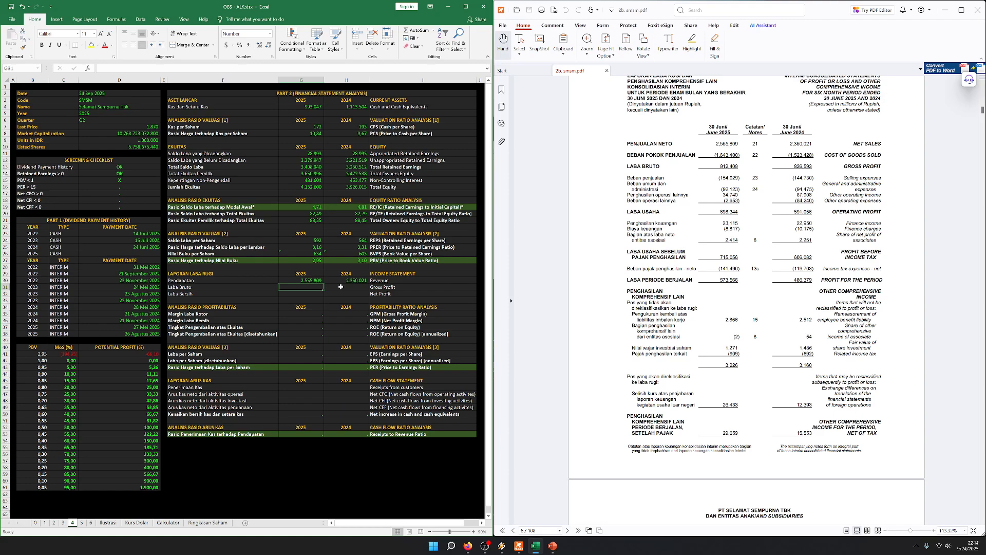
# Compare the 2025 and 2024 figures in the income statement's revenue row
pyautogui.click(327, 300)
pyautogui.click(342, 275)
pyautogui.moveTo(339, 281); pyautogui.dragTo(298, 281)
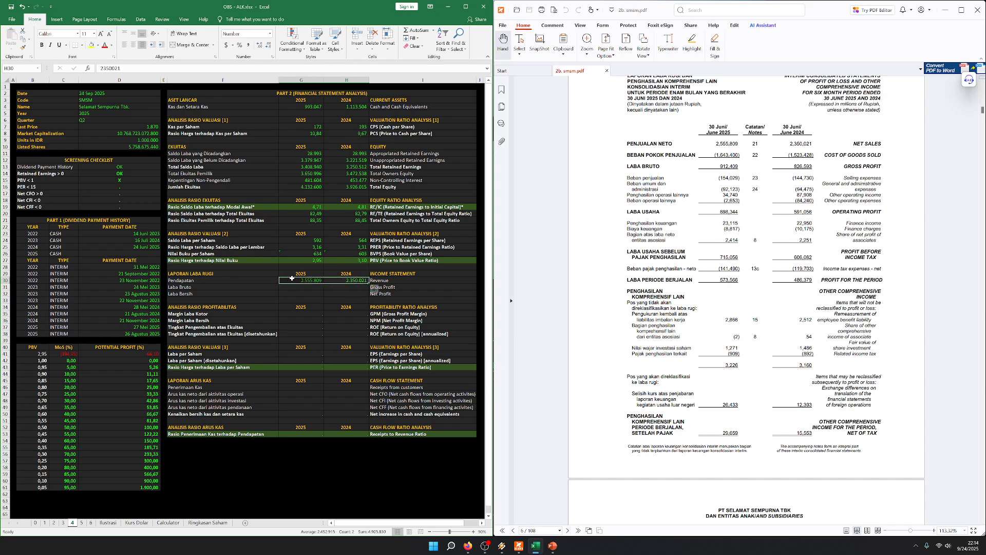
pyautogui.click(320, 301)
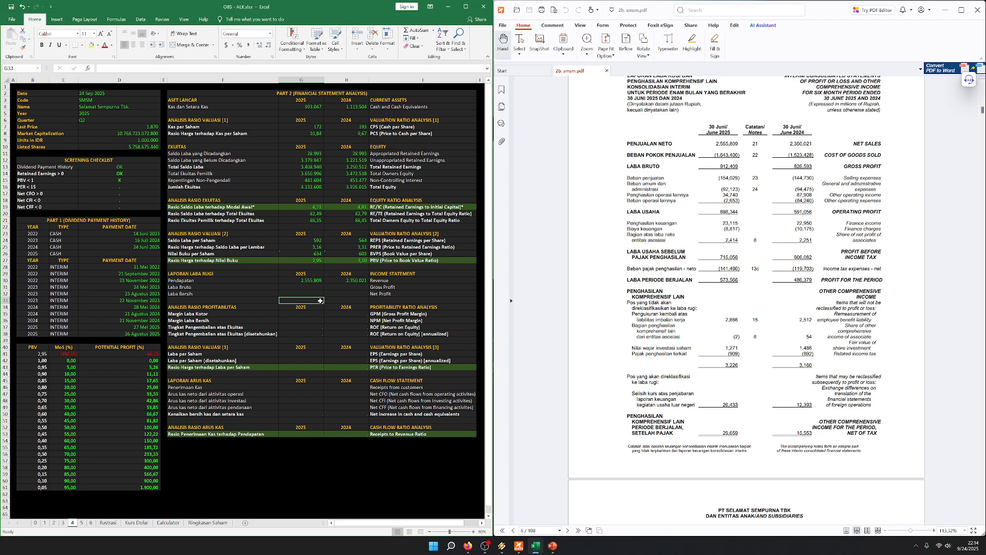
pyautogui.click(344, 289)
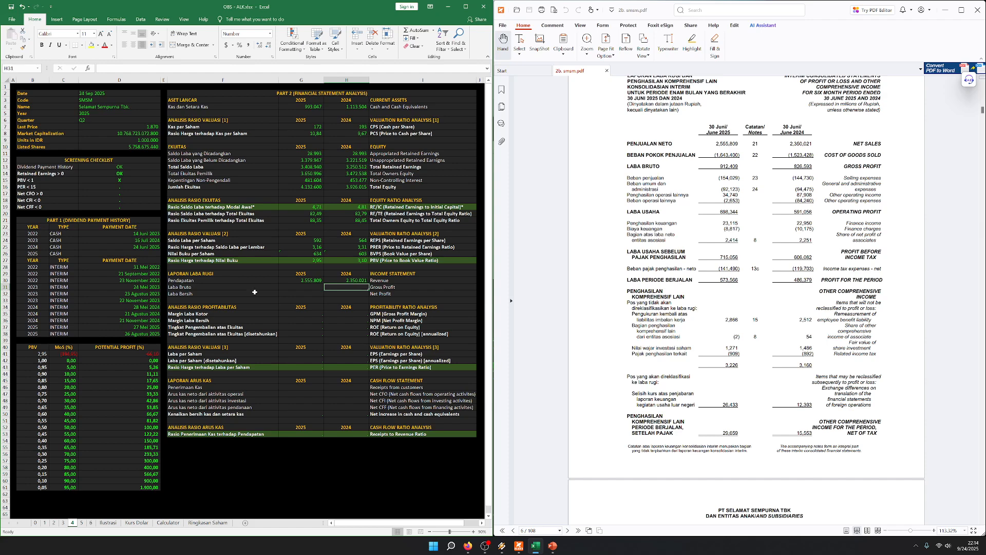
pyautogui.click(292, 299)
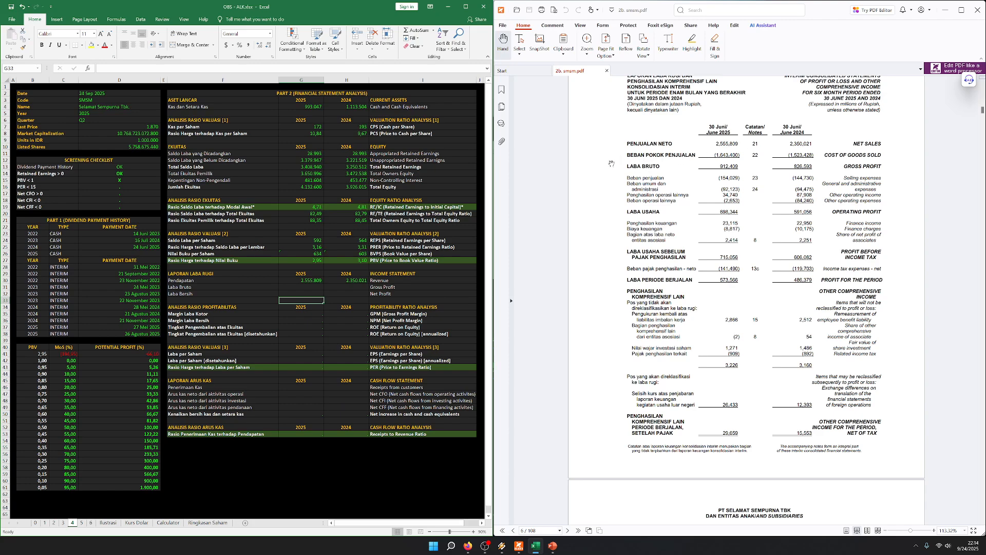
# Enter the gross profit from the report as 912409 for 2025 and 826593 for 2024
pyautogui.press('Up')
pyautogui.press('Up')
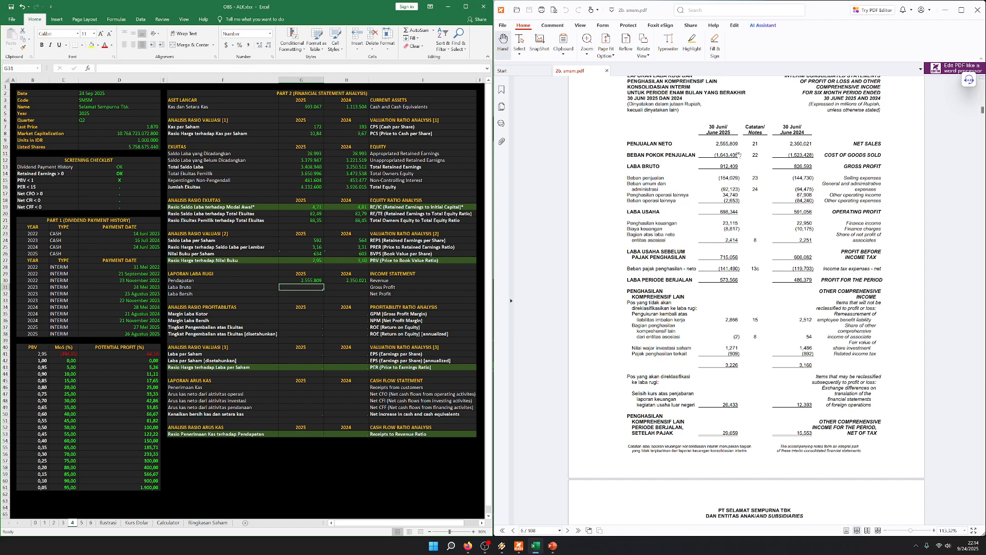
pyautogui.write('912409')
pyautogui.press('Tab')
pyautogui.write('826')
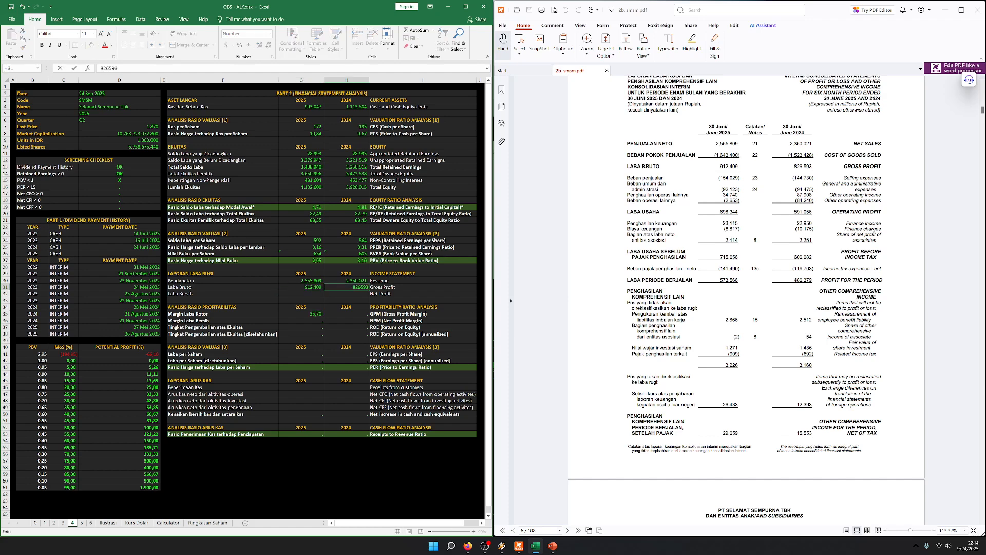
pyautogui.press('Tab')
pyautogui.press('Left')
pyautogui.press('Left')
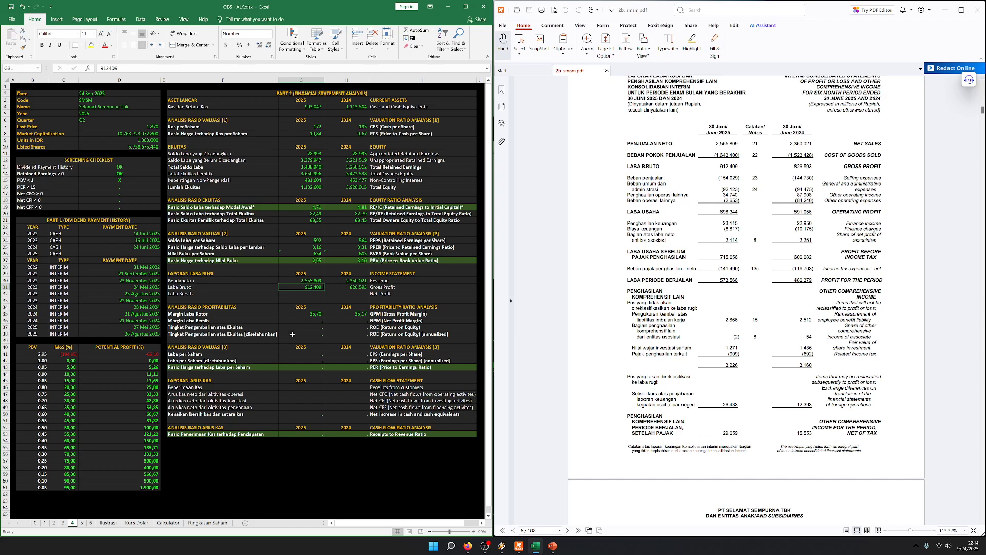
# Compare the gross profit margin for 2025 and 2024 with the gross profit figures
pyautogui.moveTo(265, 315); pyautogui.dragTo(385, 315)
pyautogui.click(354, 323)
pyautogui.click(319, 286)
pyautogui.moveTo(255, 313); pyautogui.dragTo(390, 314)
pyautogui.click(347, 327)
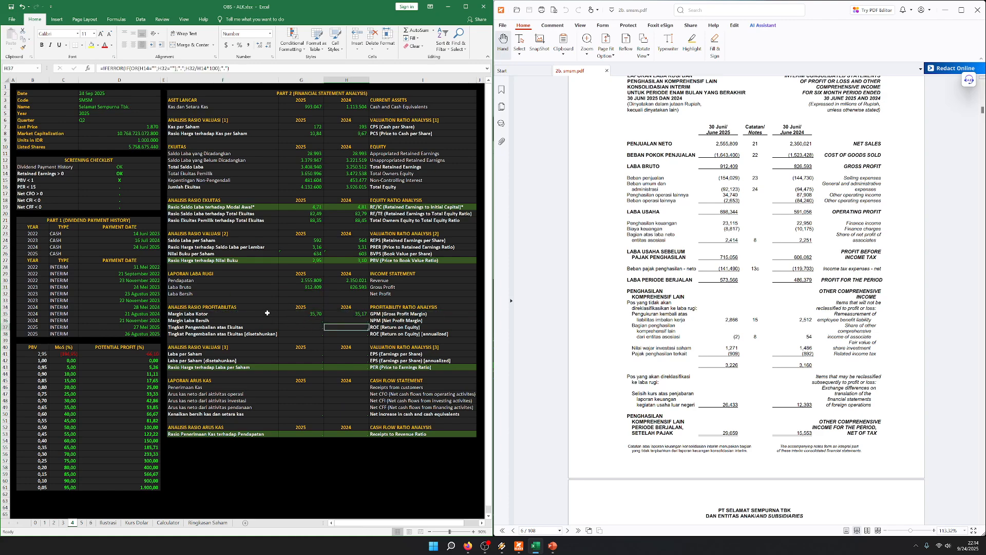
pyautogui.click(293, 294)
pyautogui.click(249, 289)
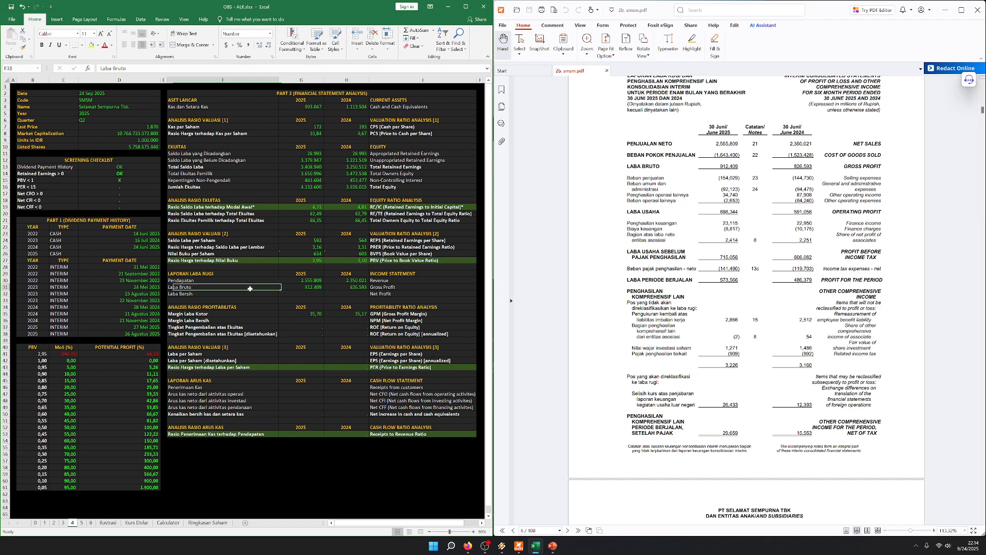
# Review the gross profit and net profit rows in relation to the profitability ratio section
pyautogui.click(291, 296)
pyautogui.click(272, 288)
pyautogui.click(320, 287)
pyautogui.press('Right')
pyautogui.press('Down')
pyautogui.press('Left')
pyautogui.moveTo(208, 308); pyautogui.dragTo(402, 325)
pyautogui.click(273, 286)
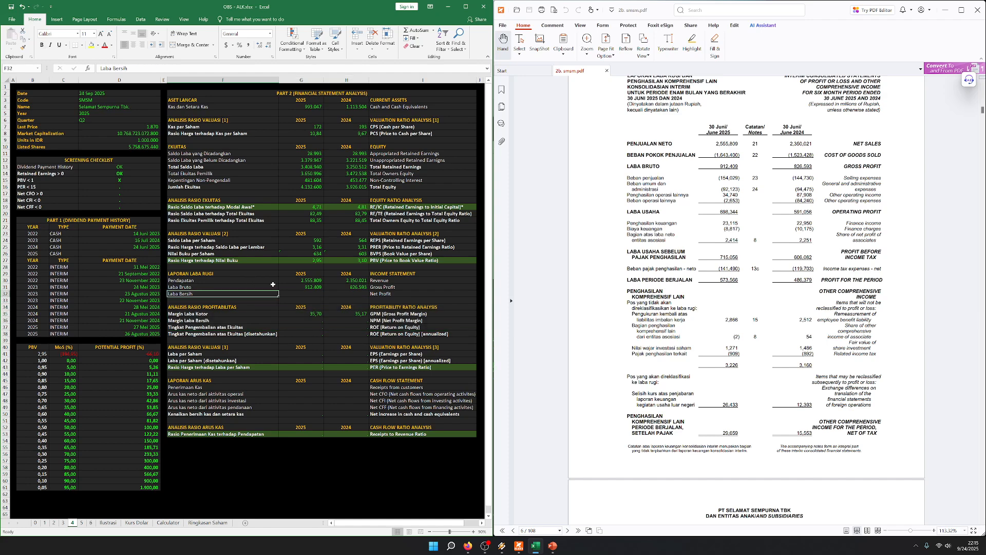
pyautogui.press('Right')
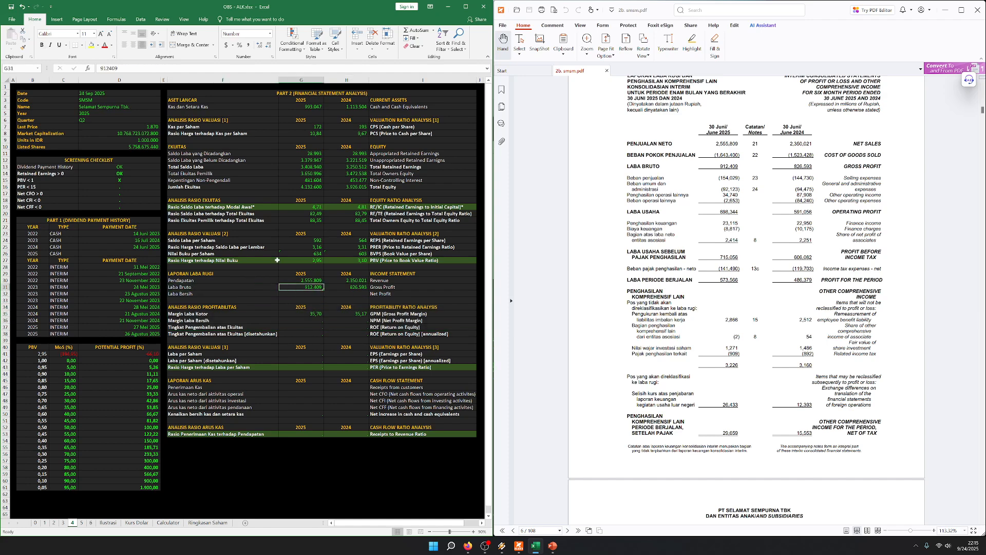
pyautogui.press('Left')
pyautogui.press('Right')
pyautogui.press('Right')
pyautogui.press('Right')
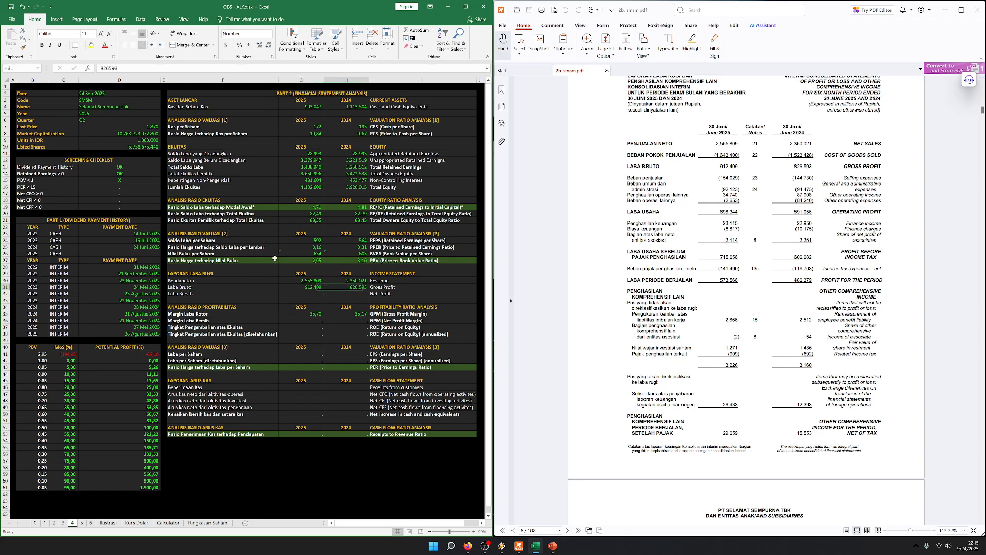
# Enter the net profit attributable to owners of the parent from the report as 530765 for 2025 and 447972 for 2024
pyautogui.press('Down')
pyautogui.press('Left')
pyautogui.press('Left')
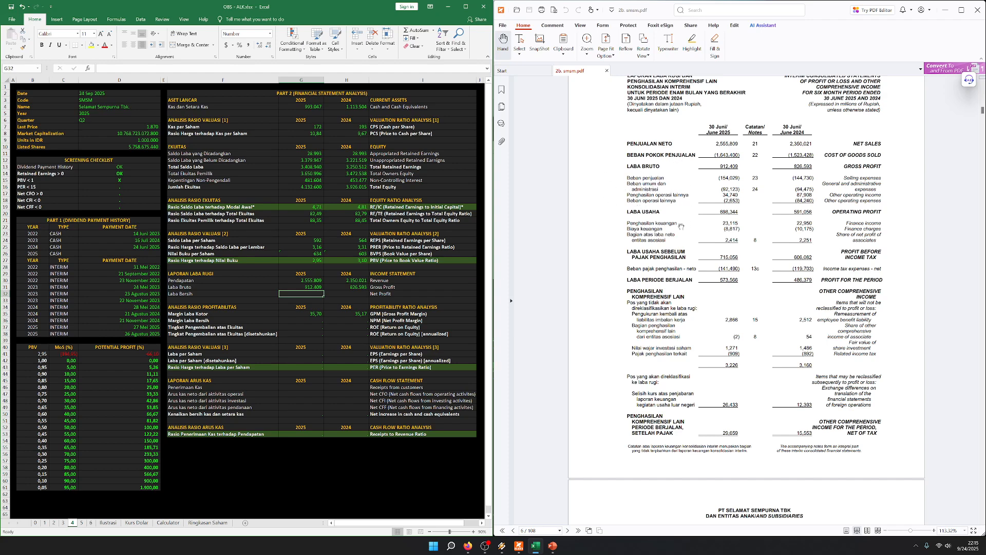
pyautogui.scroll(-1, 682, 227)
pyautogui.scroll(-1, 653, 214)
pyautogui.press('Left')
pyautogui.scroll(-8, 722, 267)
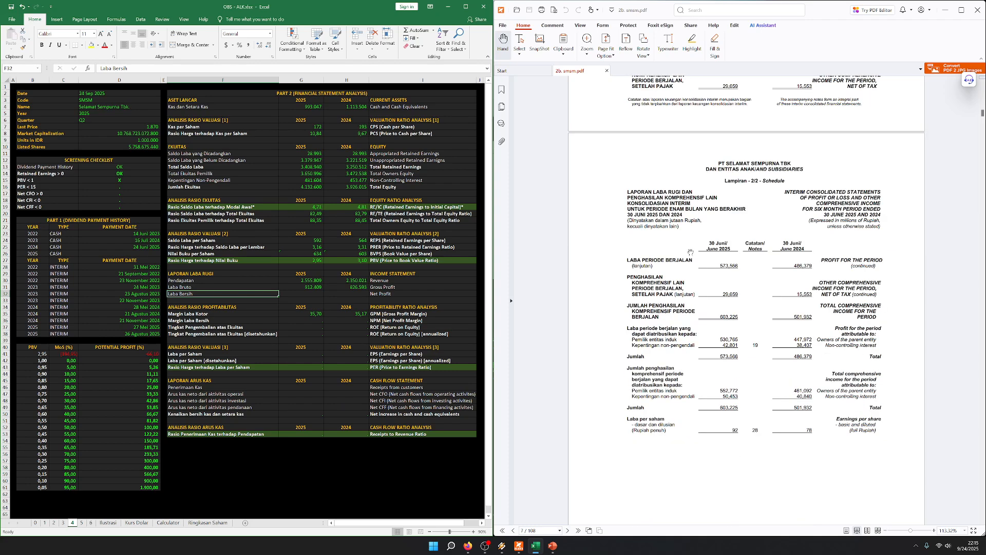
pyautogui.scroll(1, 678, 223)
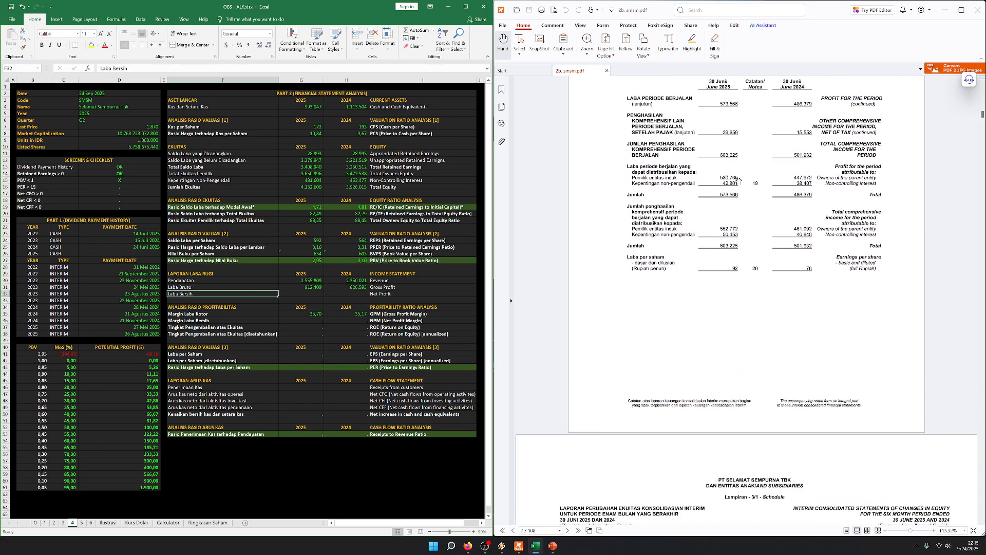
pyautogui.press('Right')
pyautogui.write('53')
pyautogui.write('0.765')
pyautogui.press('Right')
pyautogui.write('4')
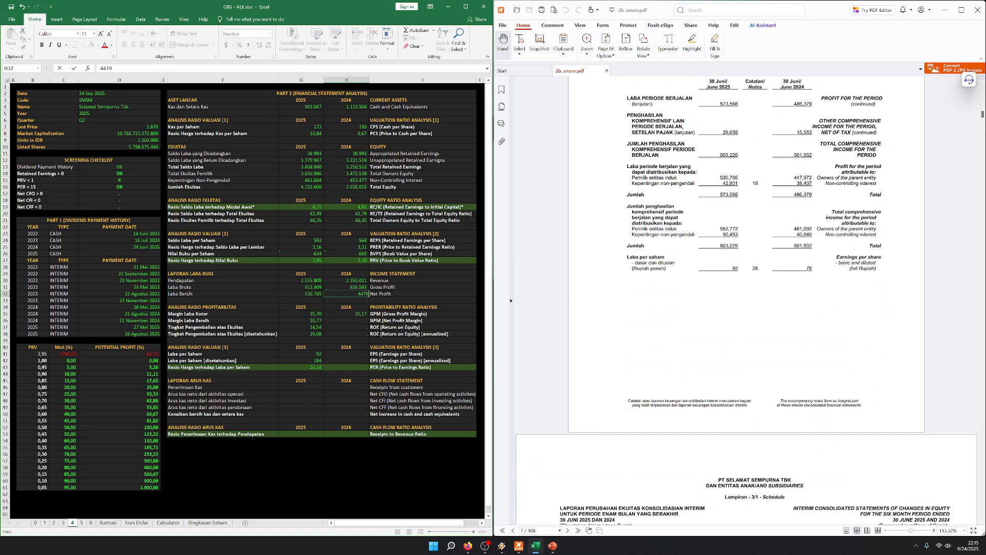
pyautogui.write('47.972')
pyautogui.press('Left')
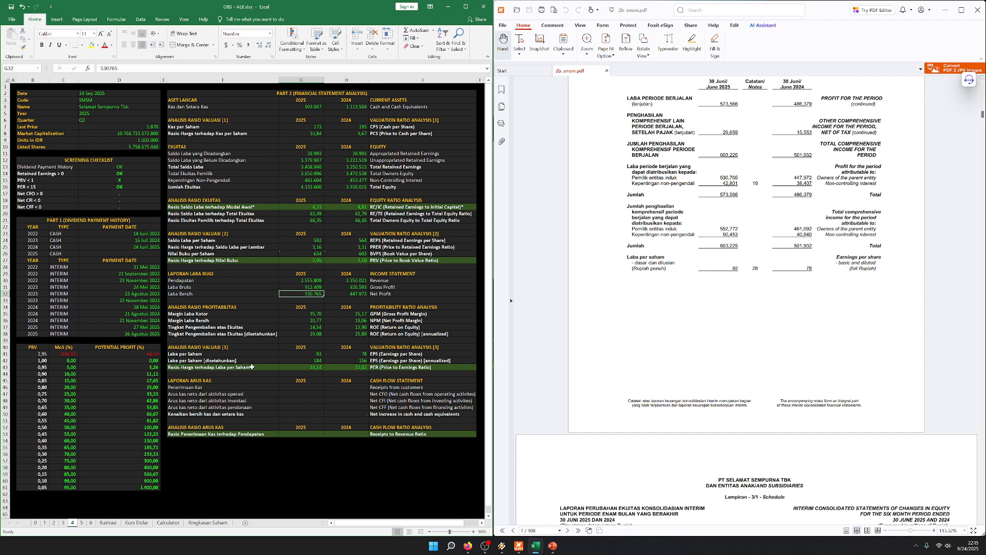
# Compare the 2025 and 2024 price to earnings ratios, then examine the price to book value row
pyautogui.moveTo(259, 367); pyautogui.dragTo(431, 367)
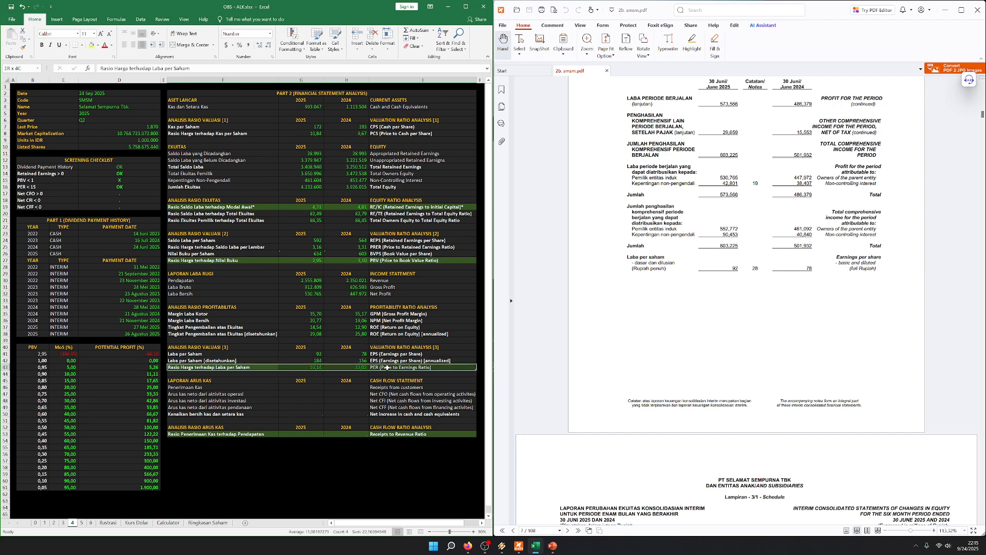
pyautogui.click(304, 368)
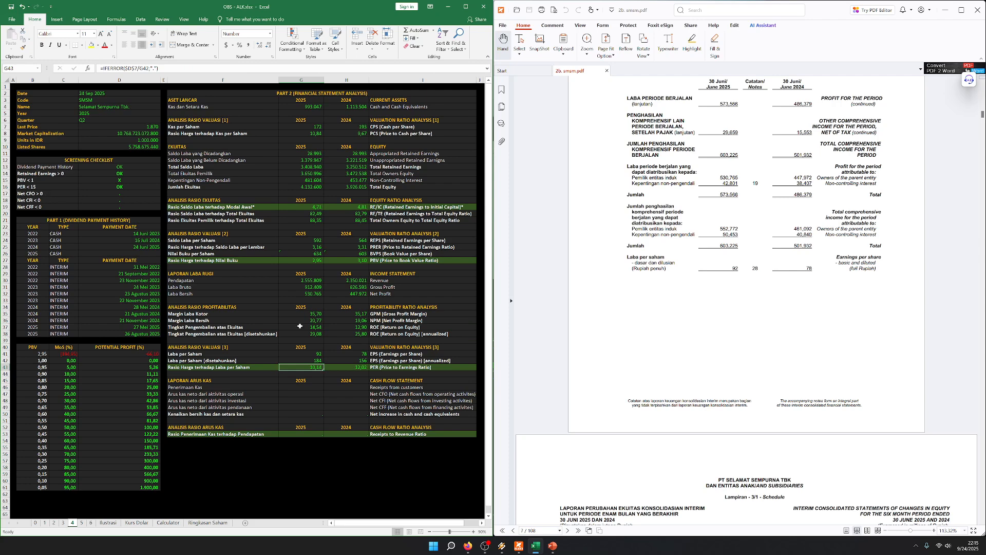
pyautogui.moveTo(358, 367); pyautogui.dragTo(318, 367)
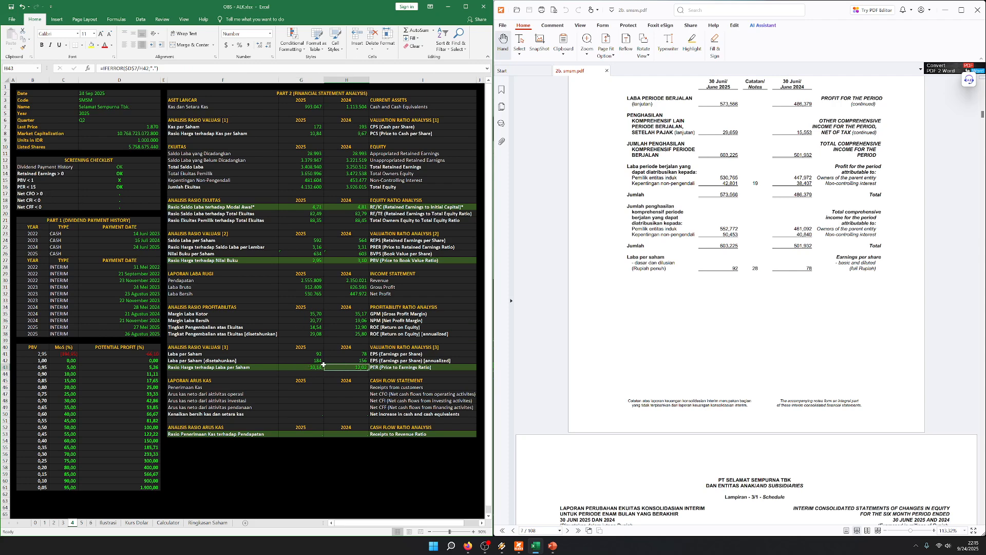
pyautogui.moveTo(258, 261); pyautogui.dragTo(402, 259)
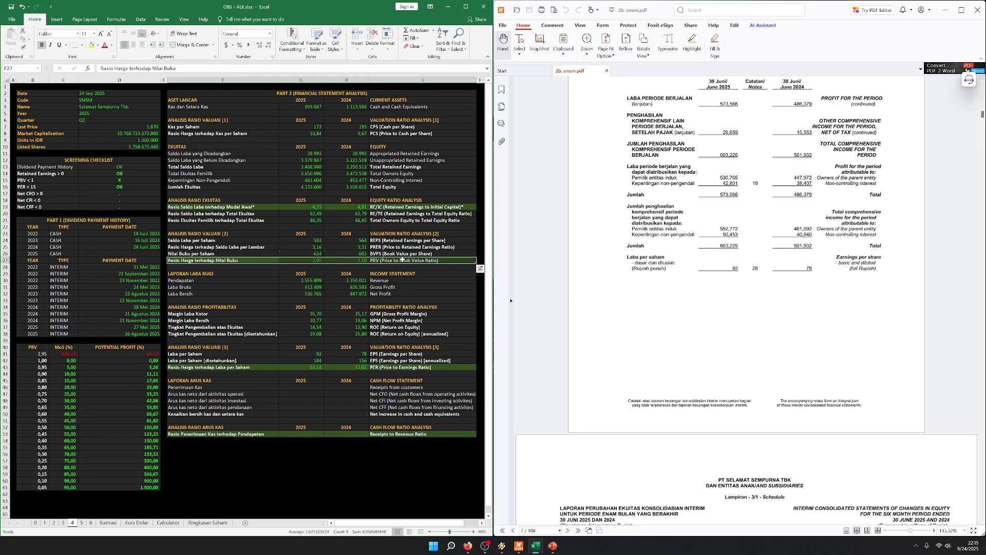
# Review the profitability ratio and third valuation ratio sections against the income statement figures
pyautogui.click(274, 367)
pyautogui.moveTo(250, 309); pyautogui.dragTo(389, 330)
pyautogui.click(311, 370)
pyautogui.moveTo(250, 347); pyautogui.dragTo(400, 367)
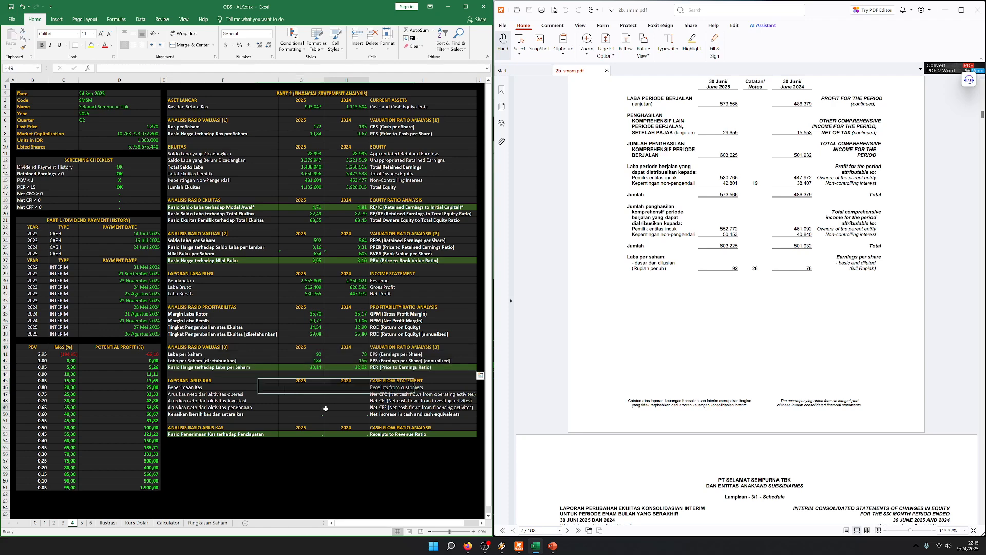
pyautogui.click(265, 393)
pyautogui.click(245, 381)
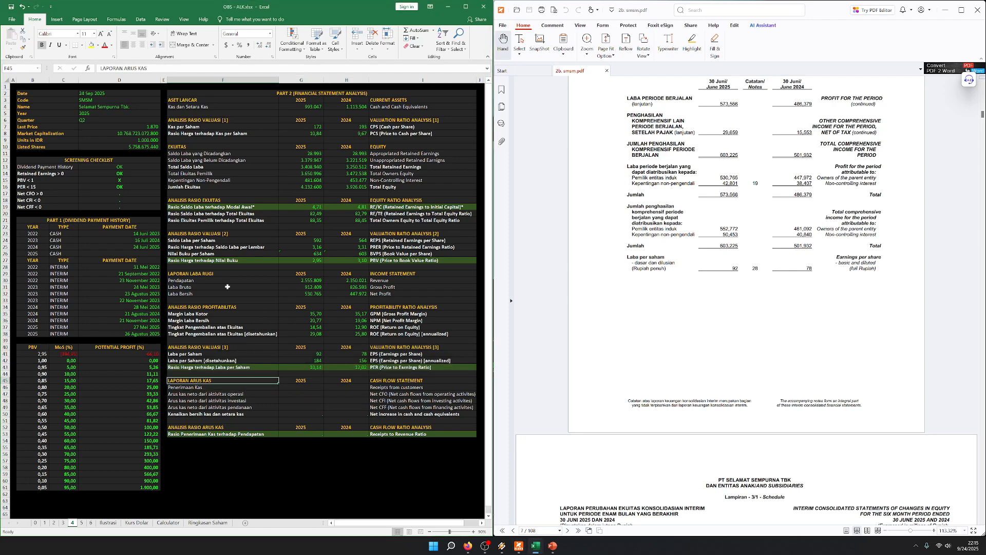
pyautogui.moveTo(231, 272); pyautogui.dragTo(412, 297)
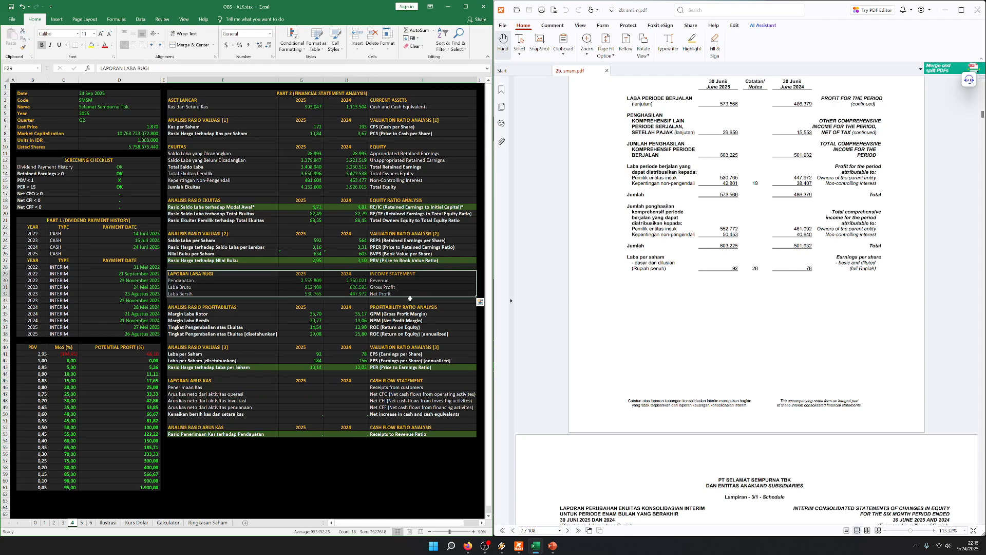
pyautogui.click(400, 300)
pyautogui.moveTo(248, 276); pyautogui.dragTo(399, 295)
# Find the consolidated cash flow statement in the report and match it to the template's cash flow section
pyautogui.scroll(-20, 764, 195)
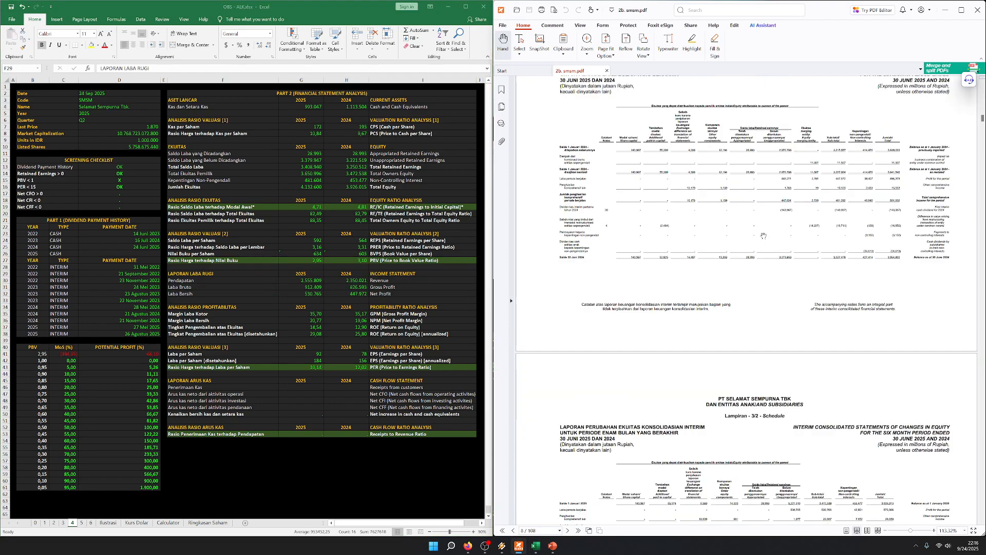
pyautogui.scroll(-6, 763, 195)
pyautogui.scroll(4, 702, 126)
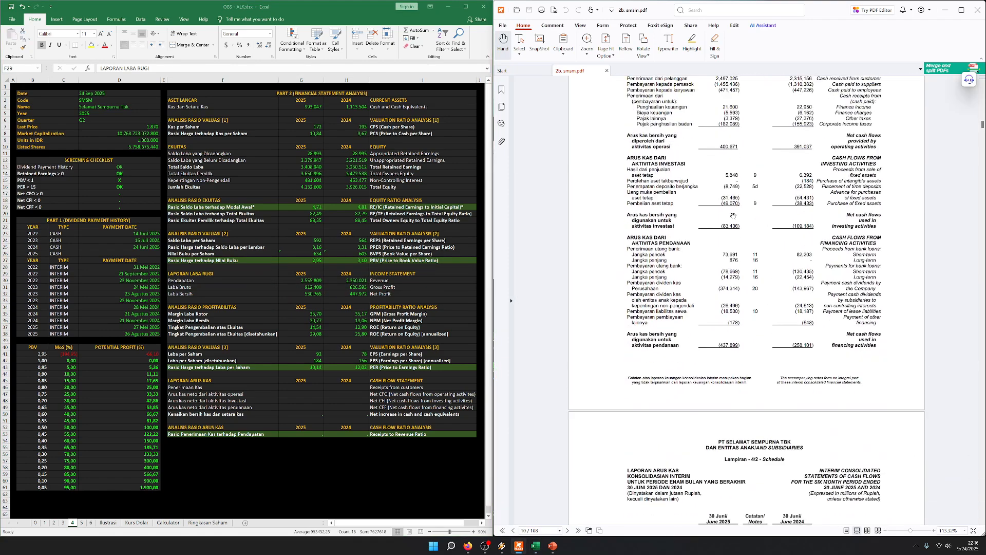
pyautogui.scroll(1, 703, 126)
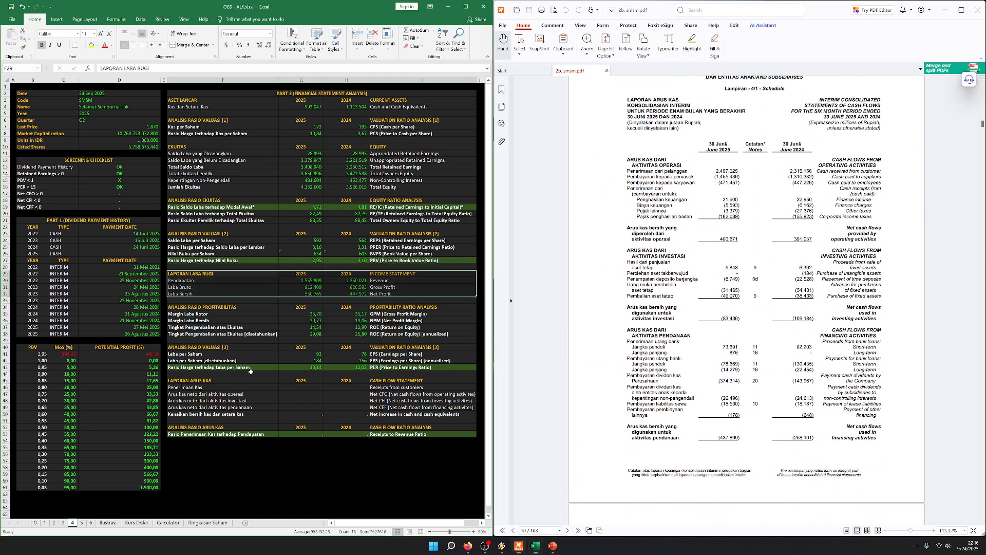
pyautogui.moveTo(200, 381); pyautogui.dragTo(404, 381)
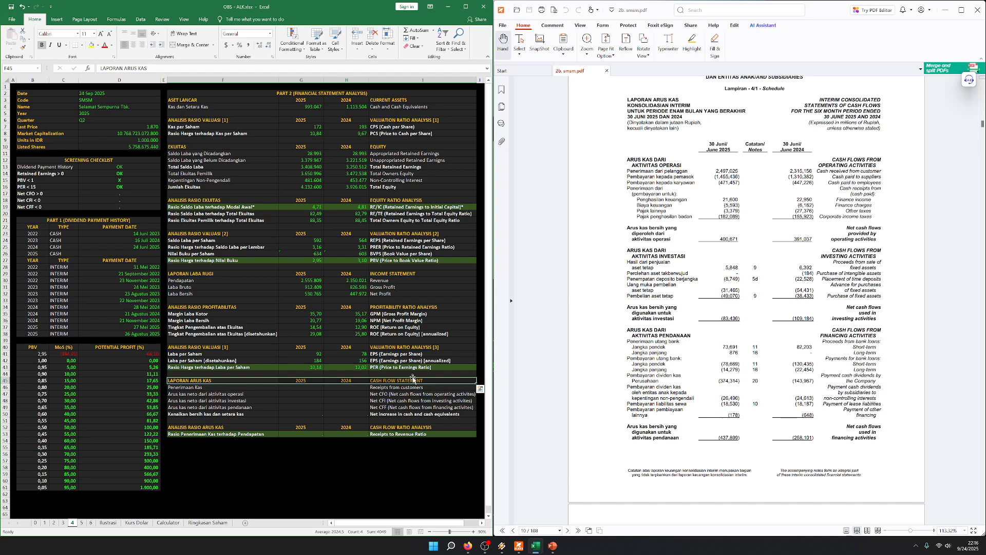
pyautogui.press('Down')
pyautogui.press('Up')
pyautogui.press('Right')
pyautogui.press('Right')
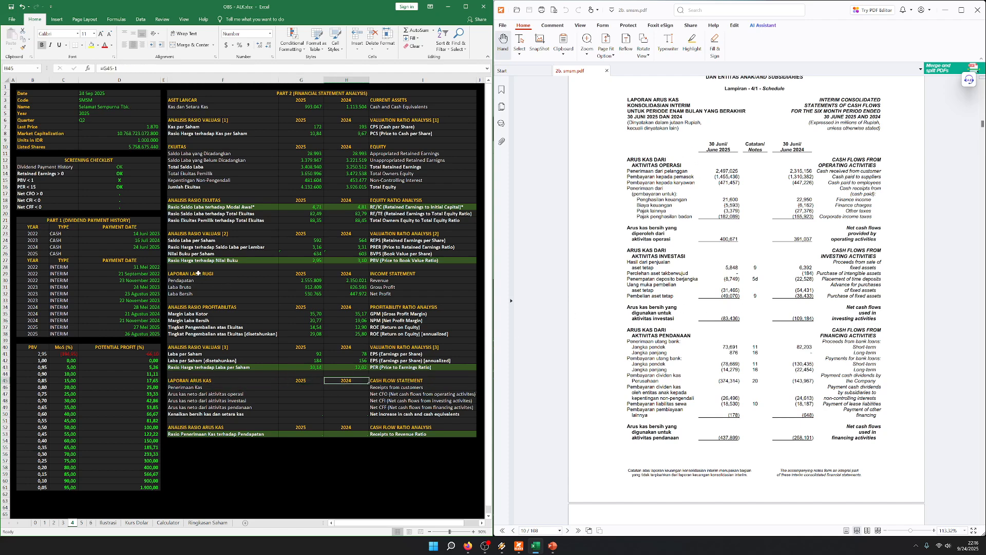
# Enter the cash received from customers from the report as 2497025 for 2025 and 2315156 for 2024
pyautogui.press('Down')
pyautogui.press('Left')
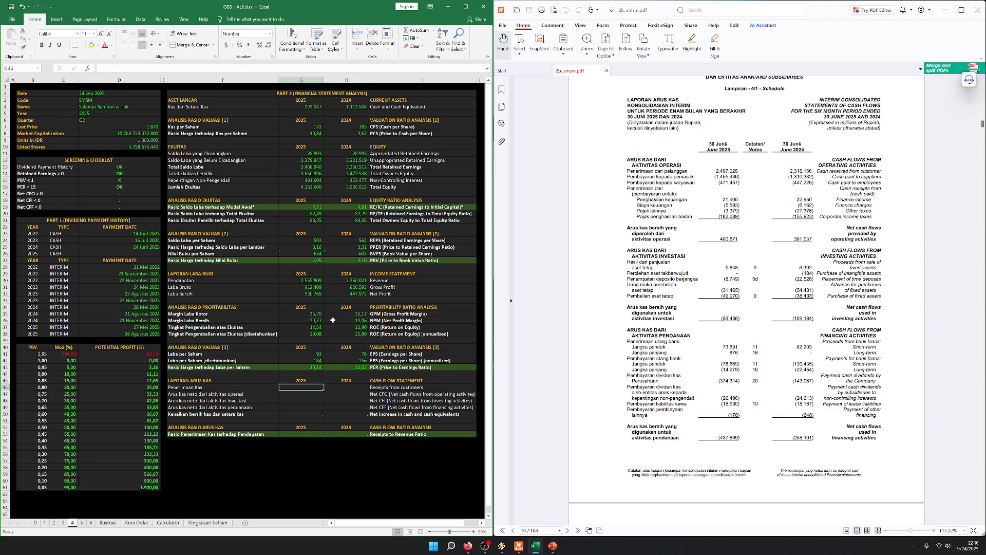
pyautogui.press('Left')
pyautogui.press('Right')
pyautogui.press('Right')
pyautogui.press('Left')
pyautogui.press('Left')
pyautogui.press('Right')
pyautogui.press('Right')
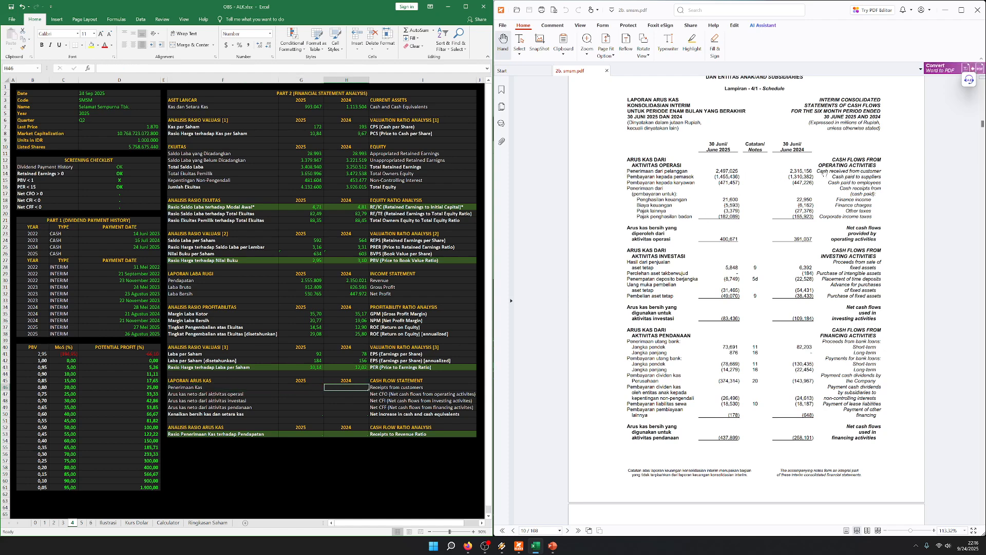
pyautogui.press('Left')
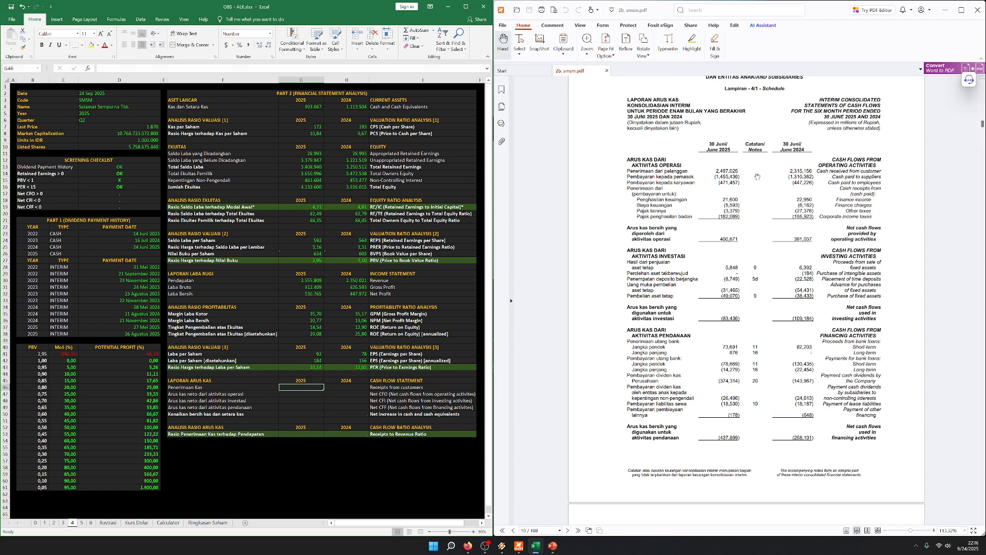
pyautogui.write('2497025')
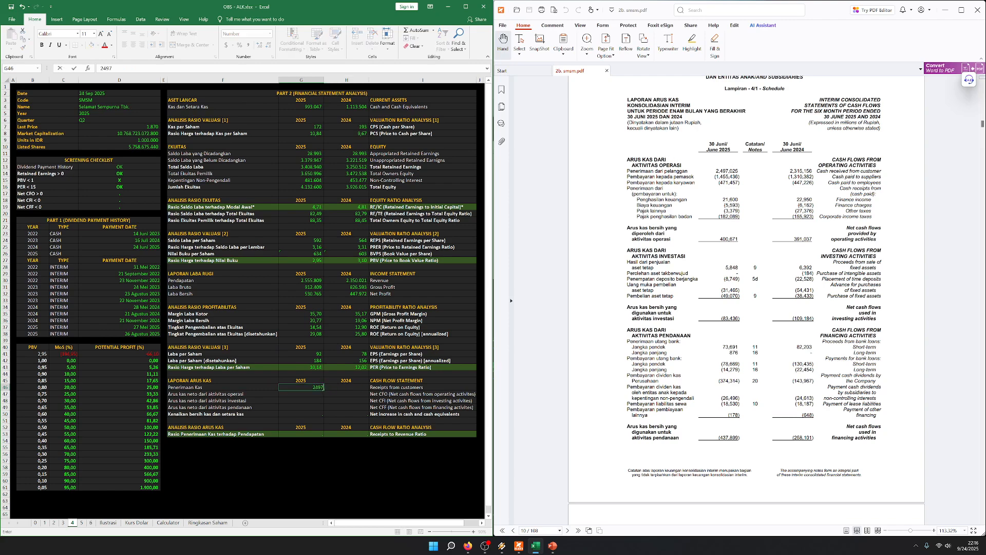
pyautogui.press('Right')
pyautogui.write('2315156')
pyautogui.press('Return')
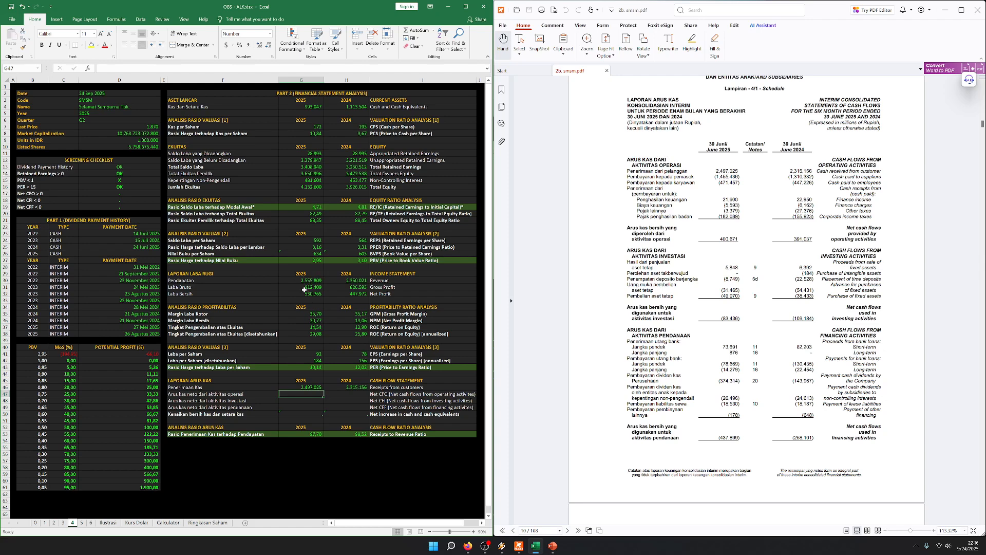
# Check the 2025 receipts from customers against revenue and examine the receipts to revenue ratio for both years
pyautogui.click(297, 386)
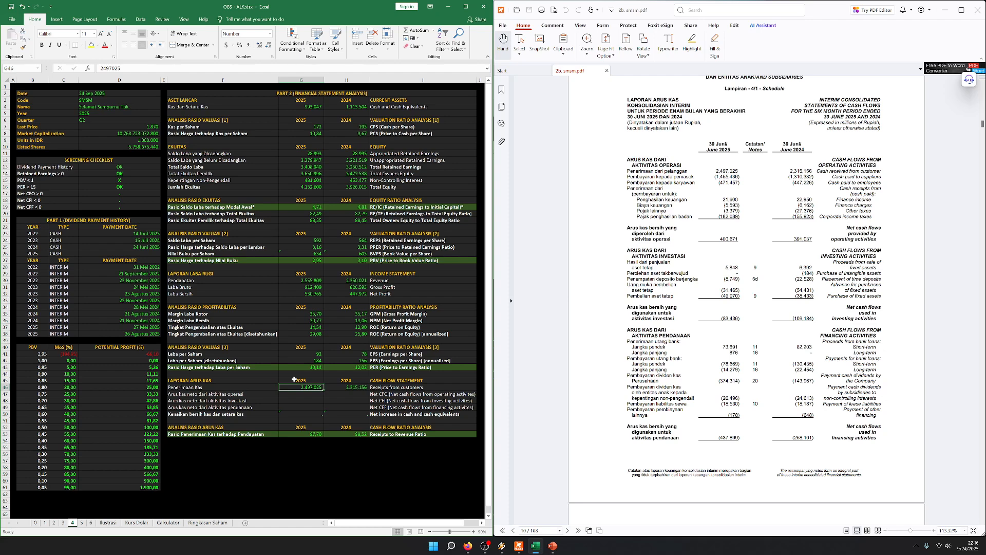
pyautogui.moveTo(205, 284); pyautogui.dragTo(377, 281)
pyautogui.click(305, 436)
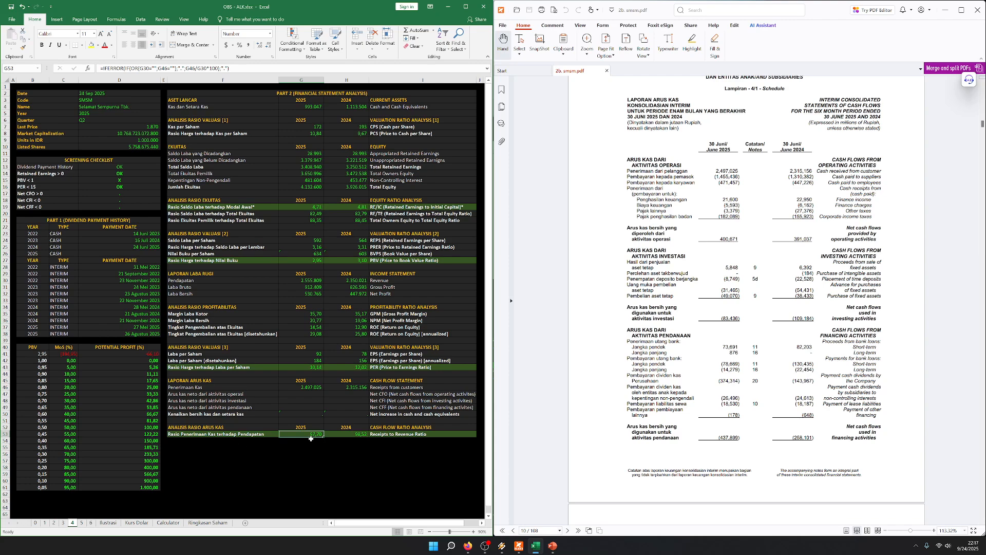
pyautogui.moveTo(307, 434); pyautogui.dragTo(349, 434)
pyautogui.click(305, 459)
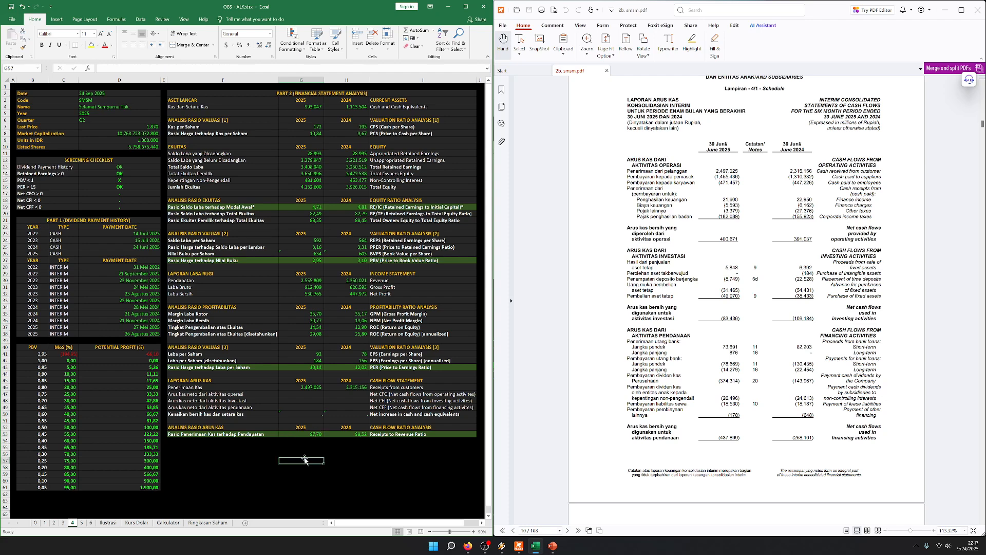
# Review the template rows for net cash flows from operating, investing and financing activities
pyautogui.moveTo(247, 394); pyautogui.dragTo(400, 399)
pyautogui.moveTo(235, 400); pyautogui.dragTo(412, 407)
pyautogui.click(198, 413)
pyautogui.moveTo(216, 407); pyautogui.dragTo(451, 408)
pyautogui.click(301, 461)
# Compare the full receipts from customers row with the revenue row and the receipts to revenue ratio row
pyautogui.moveTo(265, 387); pyautogui.dragTo(397, 388)
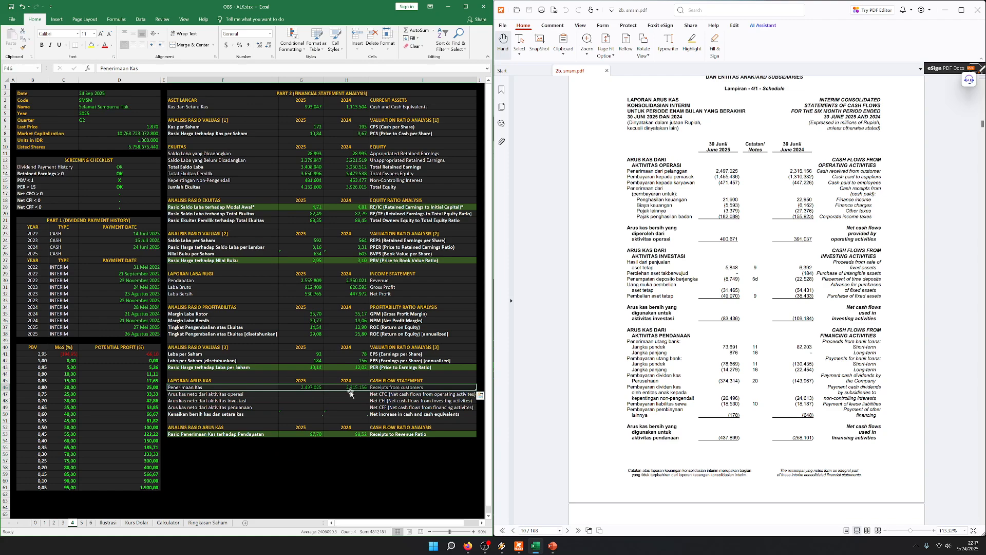
pyautogui.moveTo(216, 280); pyautogui.dragTo(406, 282)
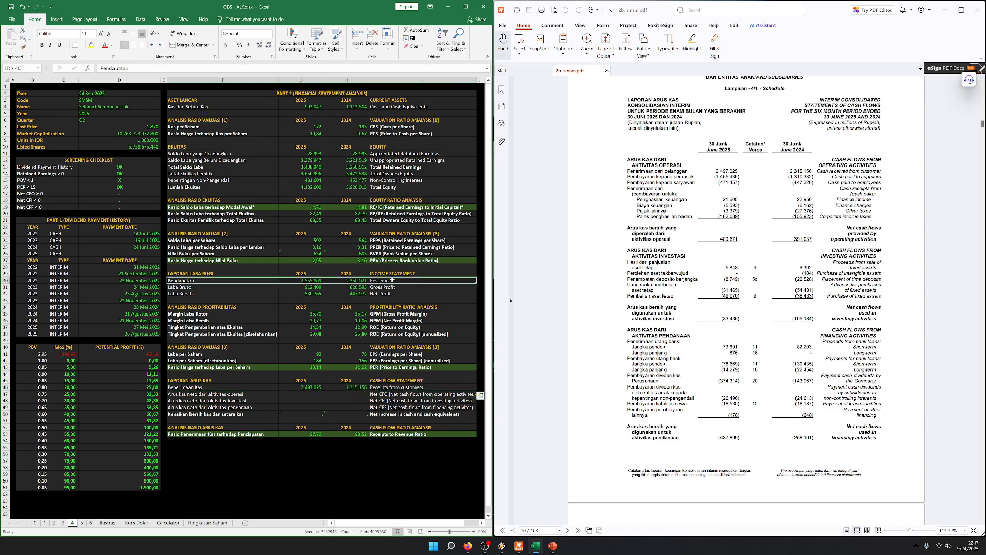
pyautogui.moveTo(258, 435); pyautogui.dragTo(406, 435)
pyautogui.click(301, 468)
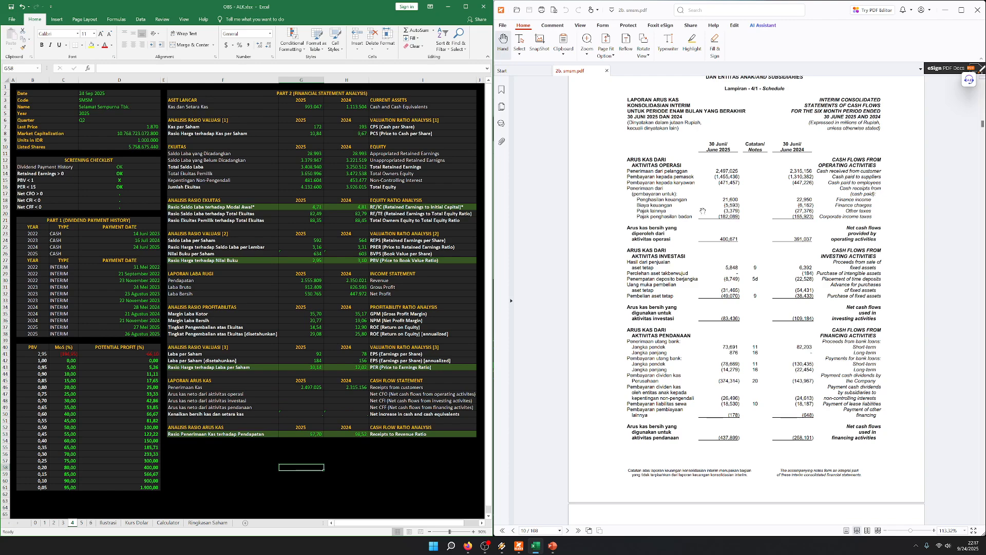
# Enter the net cash flow from operating activities as 400671 for 2025 and 391037 for 2024
pyautogui.click(304, 390)
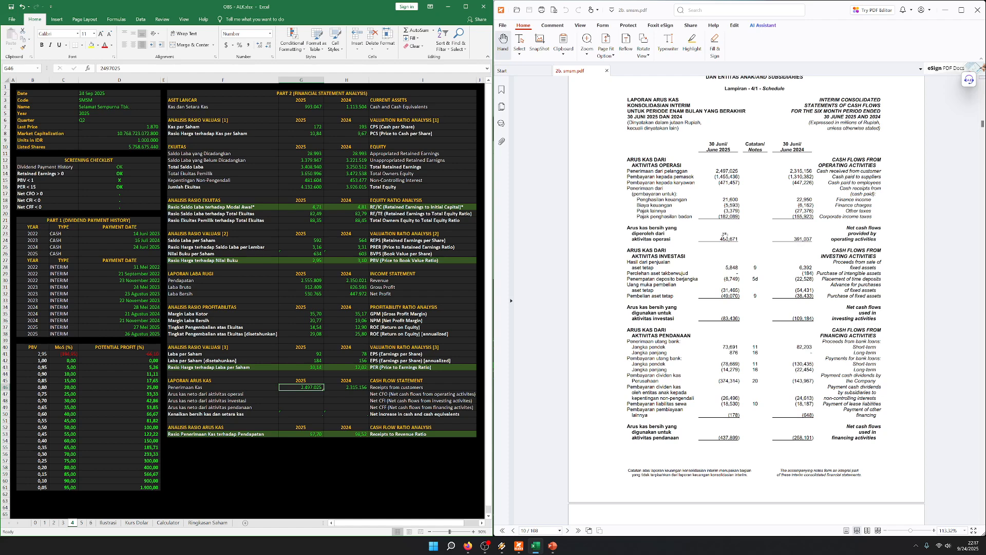
pyautogui.press('Down')
pyautogui.write('400.671')
pyautogui.press('Tab')
pyautogui.write('391037')
pyautogui.press('Return')
pyautogui.press('Up')
pyautogui.press('Left')
pyautogui.press('Right')
pyautogui.press('Right')
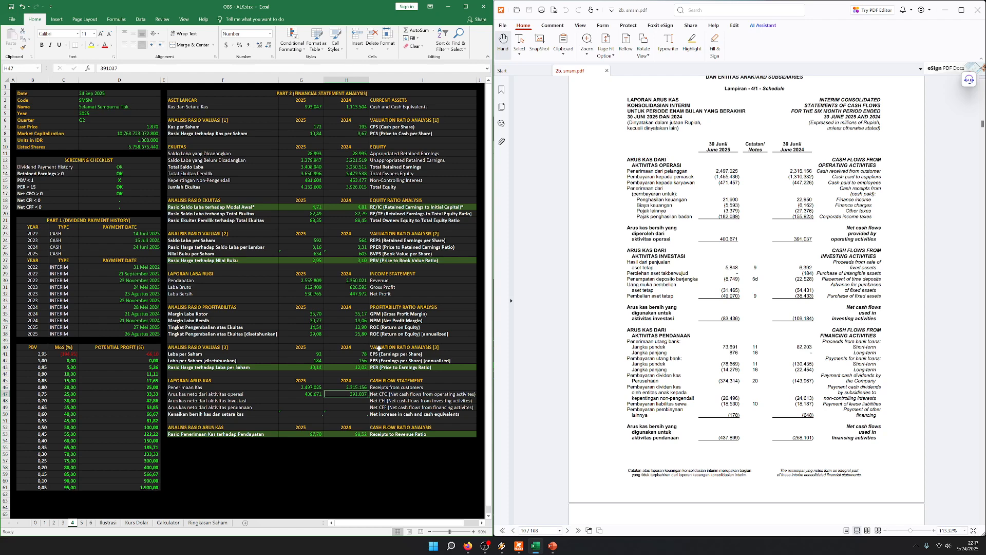
# Compare the 2025 and 2024 operating cash flows and examine the investing and financing cash flow figures in the report
pyautogui.moveTo(299, 399); pyautogui.dragTo(361, 397)
pyautogui.click(347, 407)
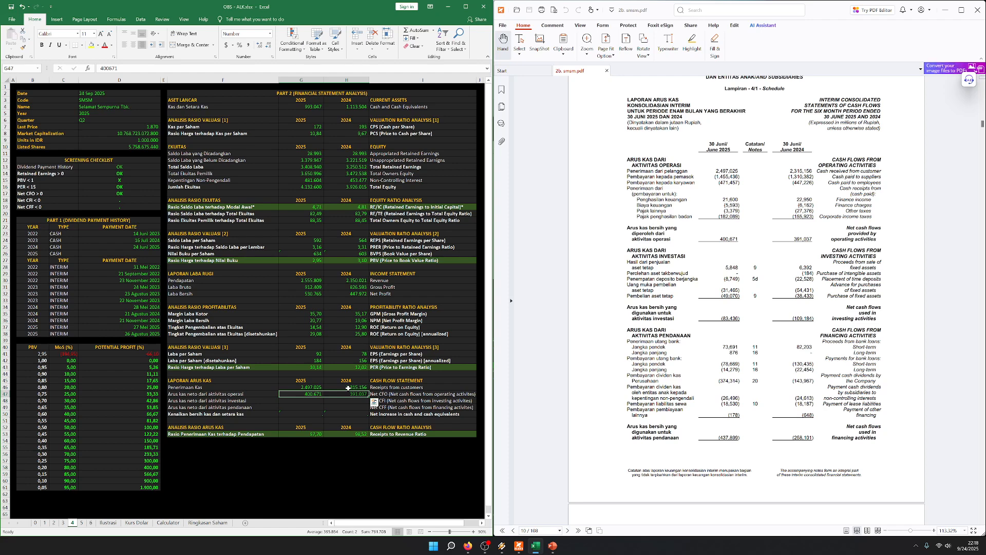
pyautogui.click(294, 407)
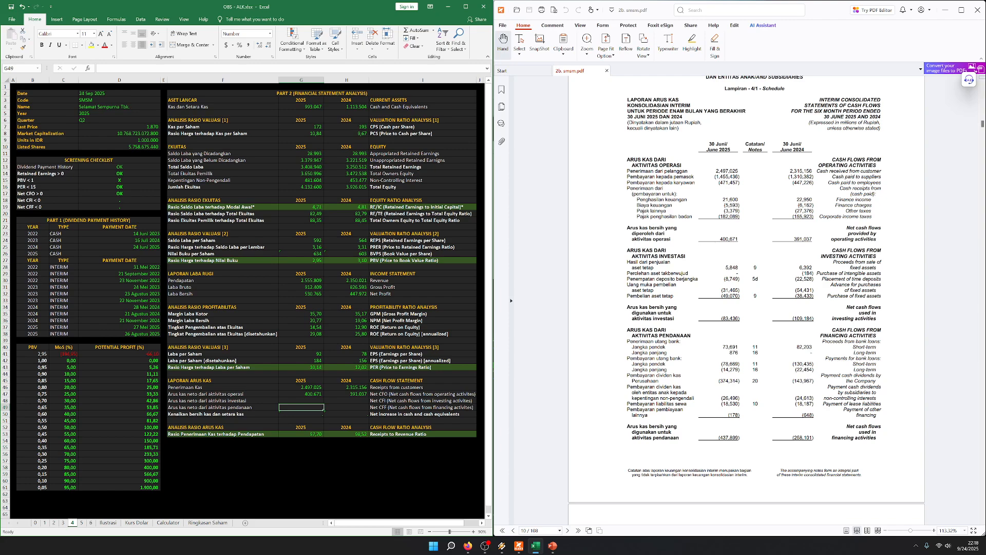
pyautogui.press('Up')
pyautogui.press('Left')
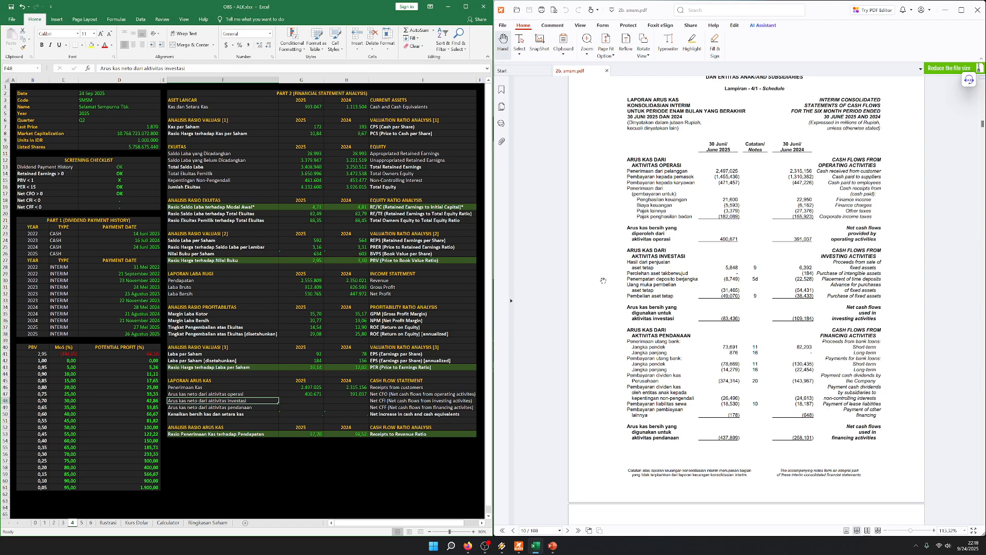
pyautogui.press('Right')
pyautogui.press('Up')
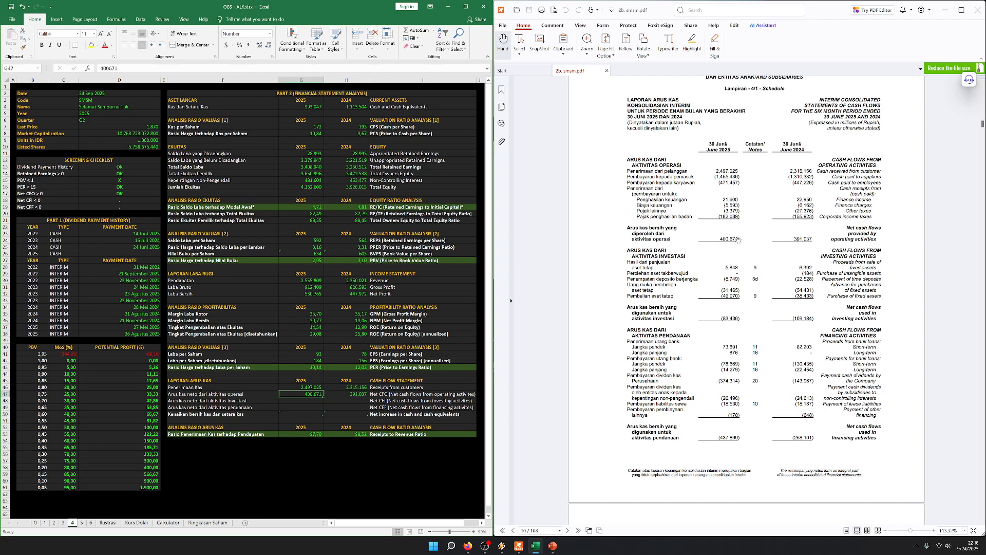
pyautogui.scroll(-3, 733, 235)
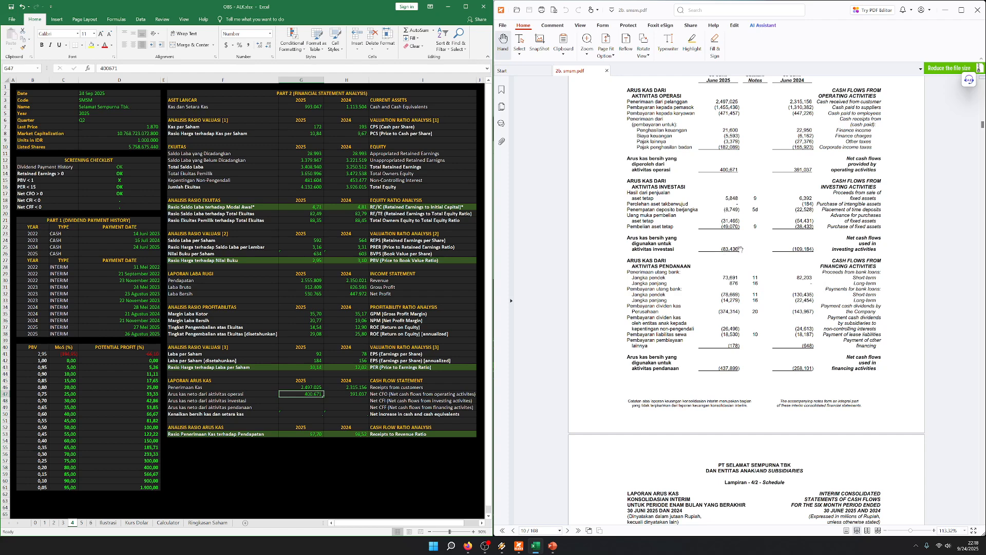
# Enter the net cash flow from investing activities as -83436 for 2025 and -109184 for 2024
pyautogui.press('Down')
pyautogui.write('-83436')
pyautogui.press('Tab')
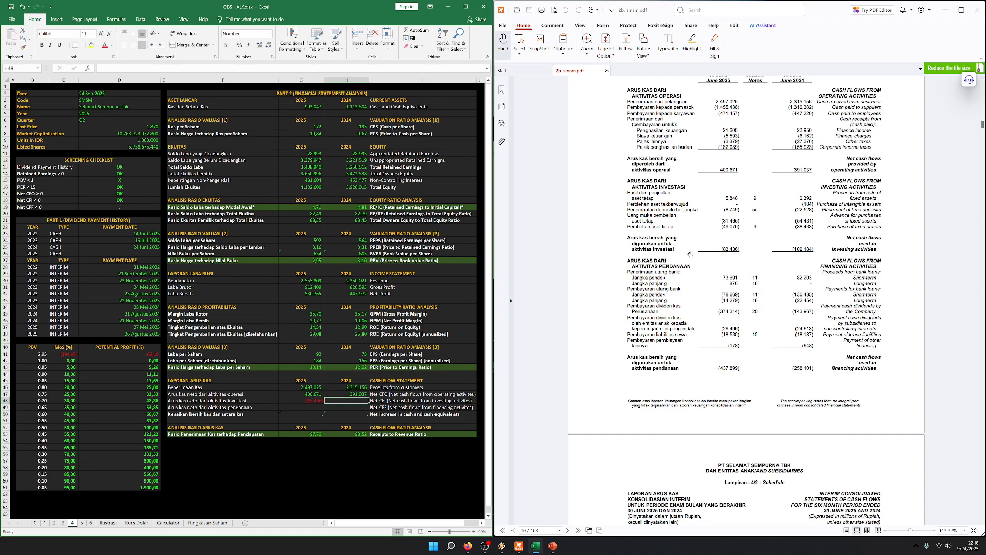
pyautogui.write('-109184')
pyautogui.press('Left')
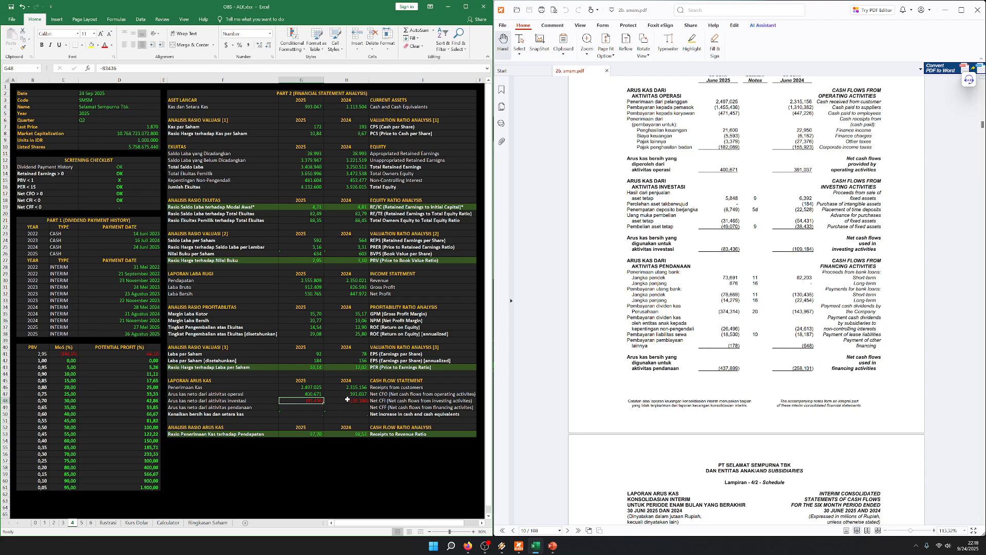
# Enter the net cash flow from financing activities as -437899 for 2025 and -258101 for 2024
pyautogui.press('Return')
pyautogui.scroll(-3, 660, 204)
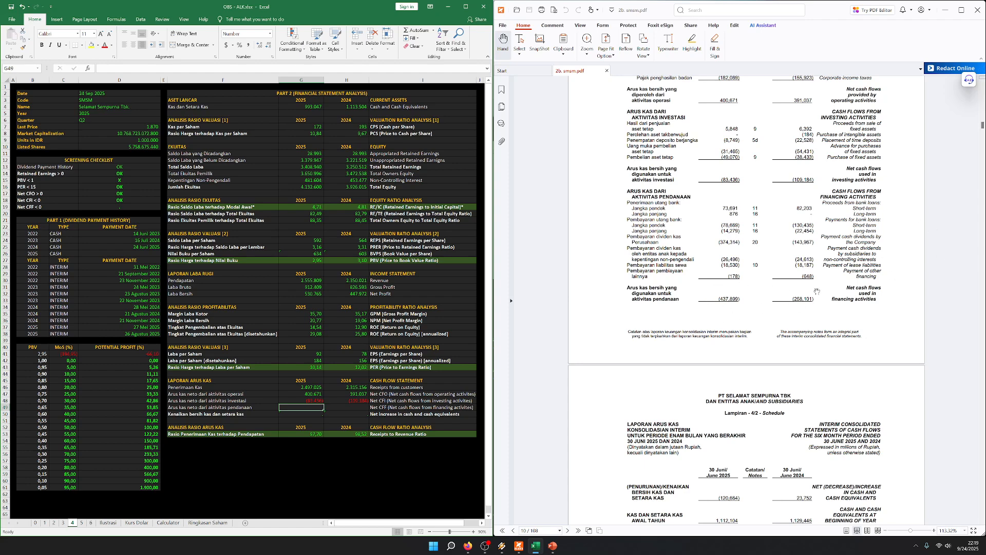
pyautogui.write('-437899')
pyautogui.press('Tab')
pyautogui.write('-258101')
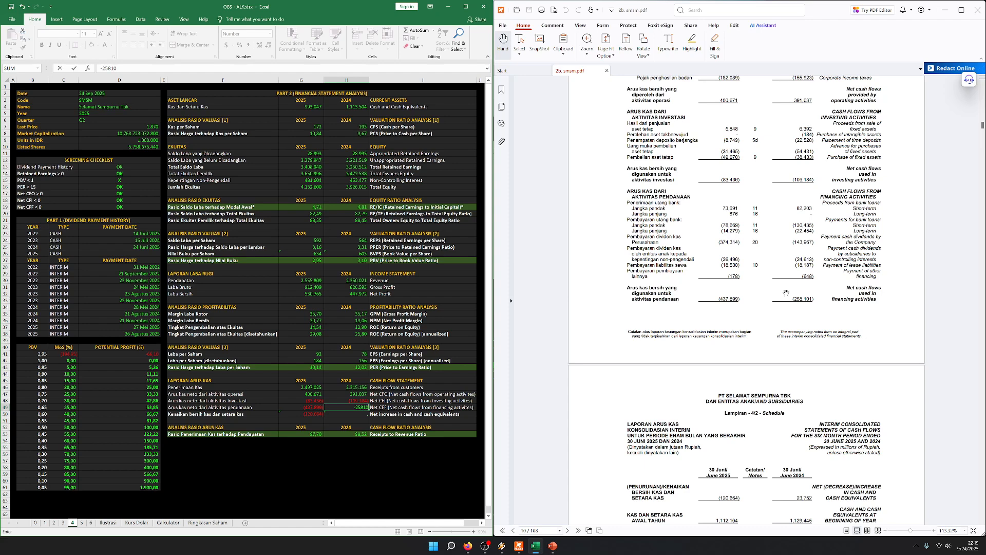
pyautogui.hotkey('shift', 'Tab')
pyautogui.press('Tab')
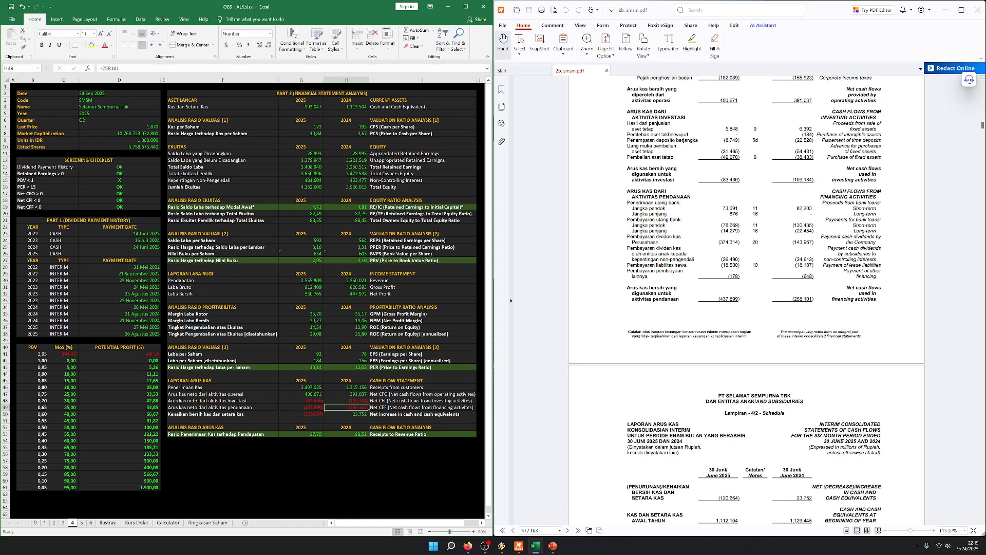
# Compare the template's net increase in cash row with the report's cash flow totals and its net change in cash and cash equivalents
pyautogui.scroll(-1, 721, 211)
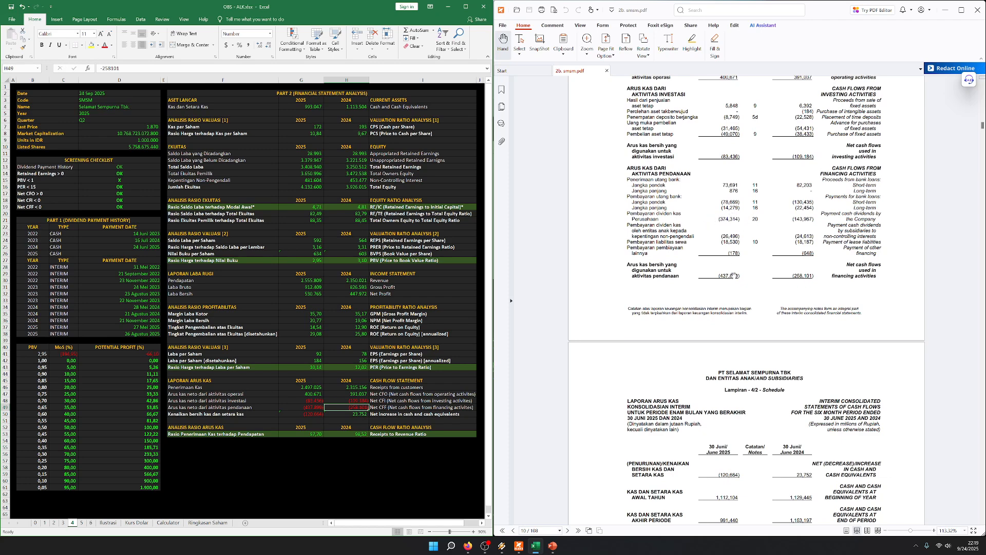
pyautogui.press('Left')
pyautogui.scroll(3, 678, 246)
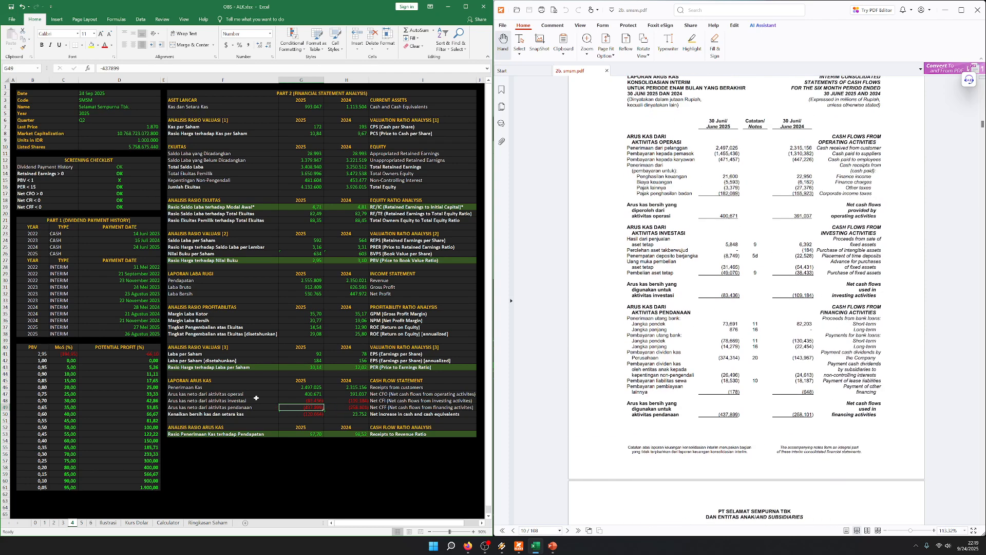
pyautogui.scroll(-1, 721, 219)
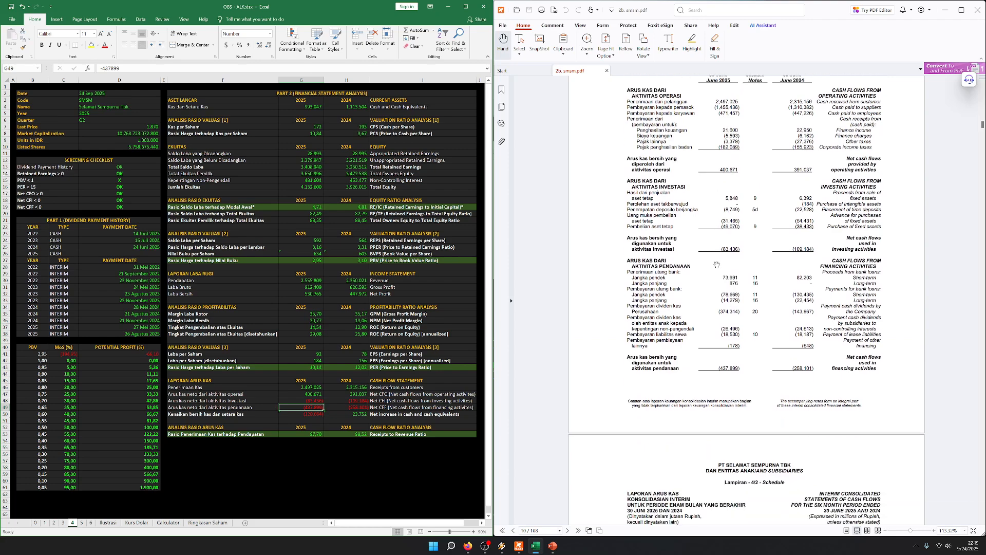
pyautogui.scroll(-7, 728, 245)
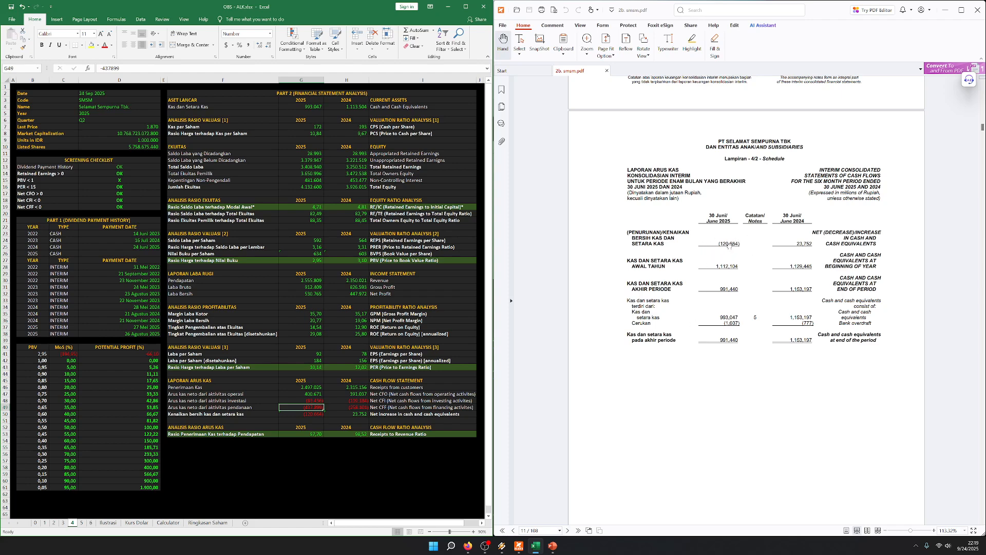
pyautogui.scroll(5, 675, 244)
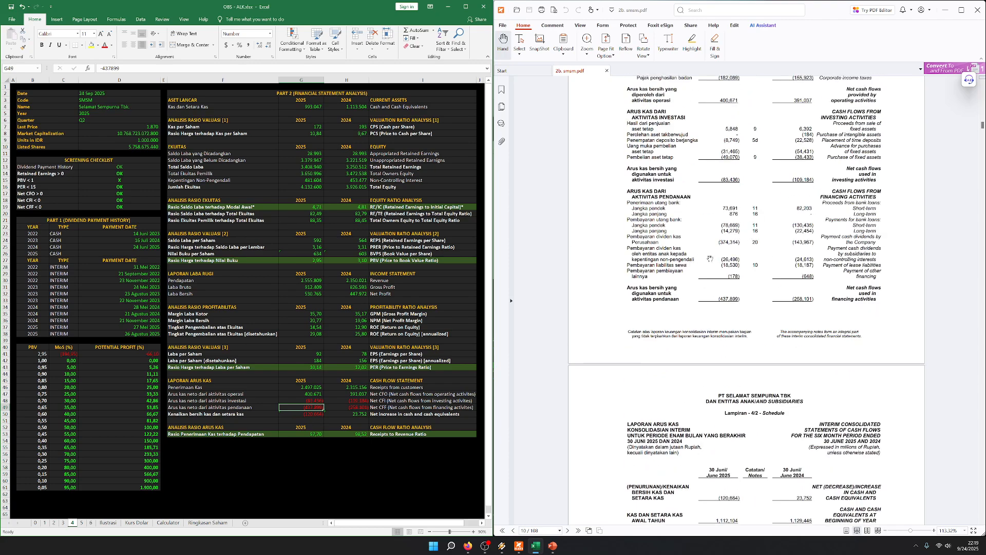
pyautogui.scroll(2, 722, 211)
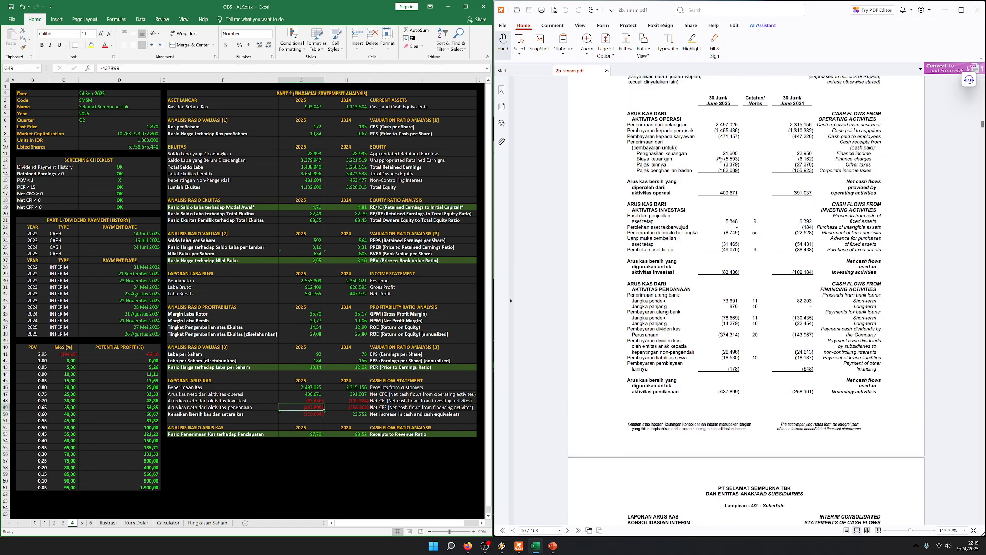
pyautogui.click(264, 414)
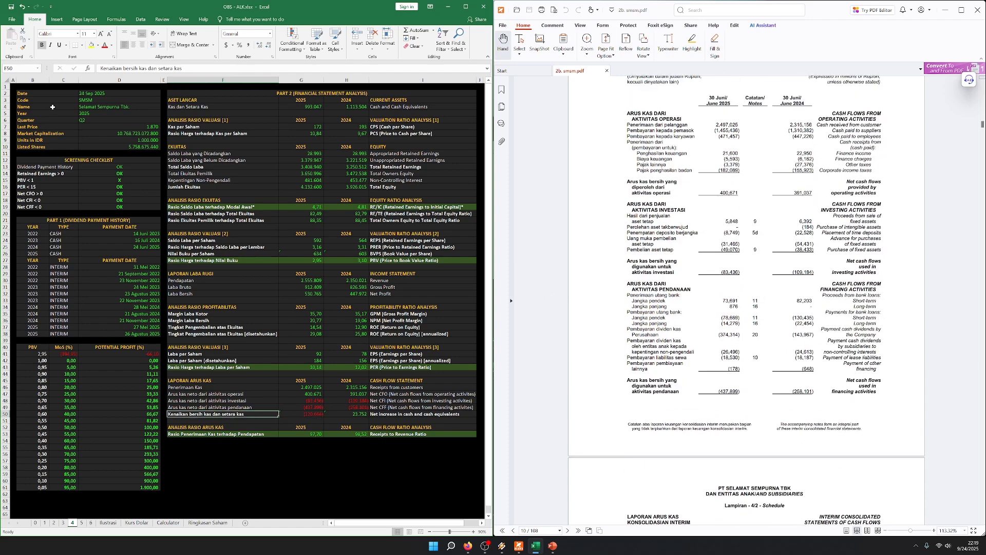
# Review the cash and interim dividend payment history, including the 2022 interim payments
pyautogui.click(10, 88)
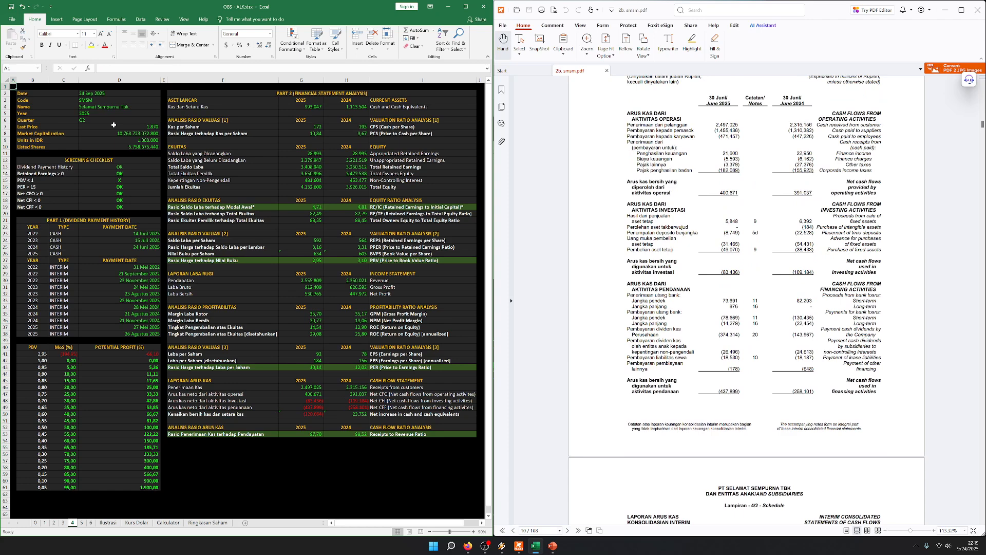
pyautogui.moveTo(97, 161); pyautogui.dragTo(79, 334)
pyautogui.click(85, 234)
pyautogui.click(86, 322)
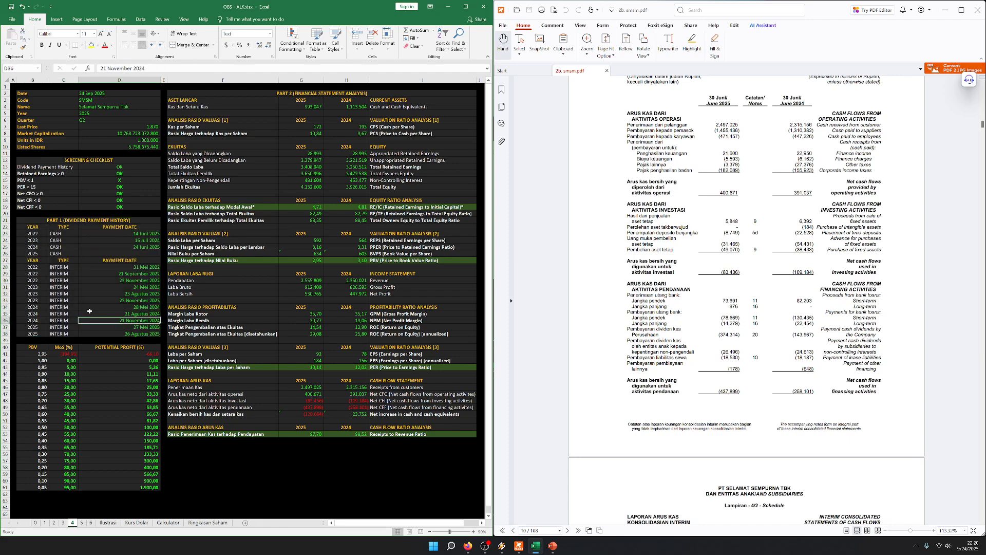
pyautogui.moveTo(25, 266); pyautogui.dragTo(149, 283)
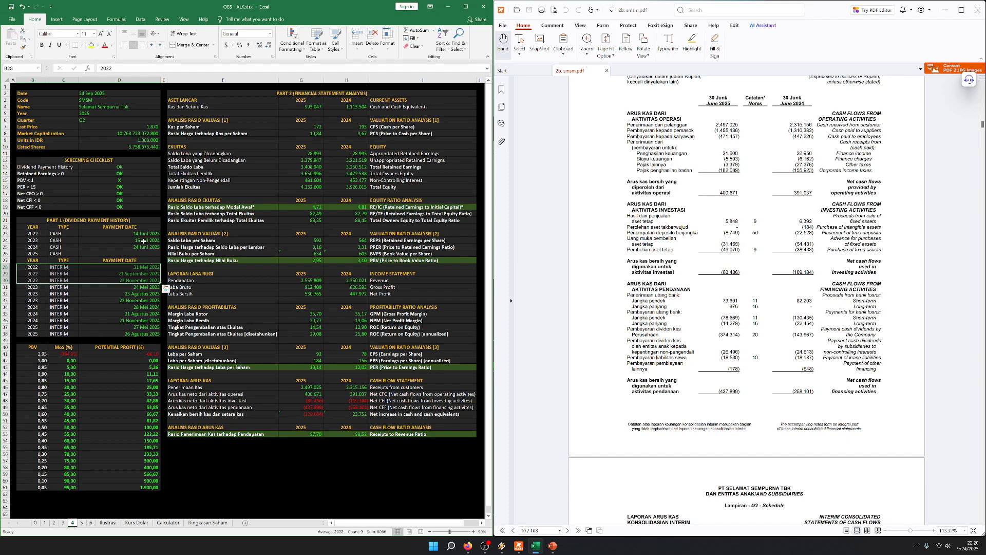
pyautogui.hotkey('ctrl', 'Home')
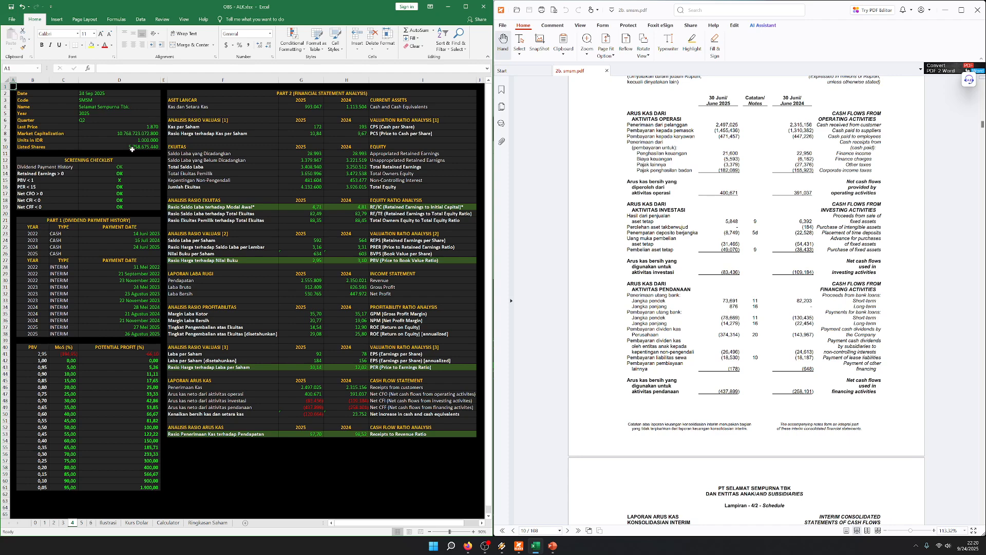
# Examine the retained earnings ratios and PBV row together with the margin of safety and potential profit table
pyautogui.click(179, 186)
pyautogui.moveTo(247, 208); pyautogui.dragTo(407, 206)
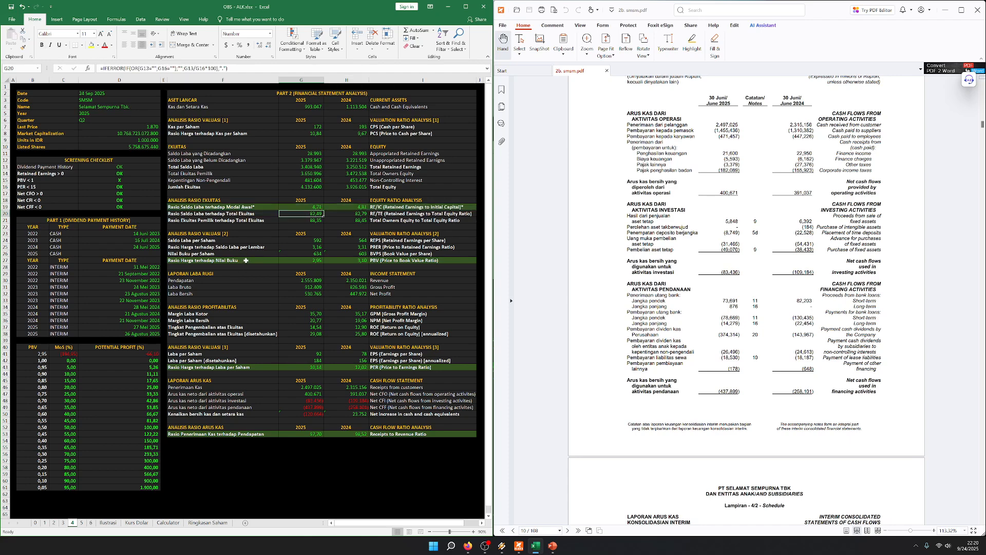
pyautogui.moveTo(245, 260); pyautogui.dragTo(399, 260)
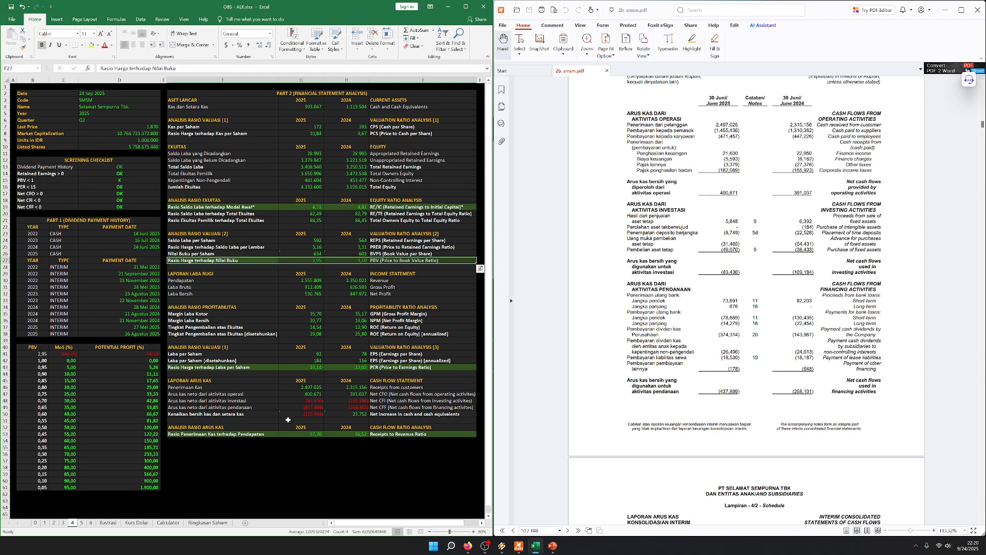
pyautogui.click(268, 360)
pyautogui.click(123, 355)
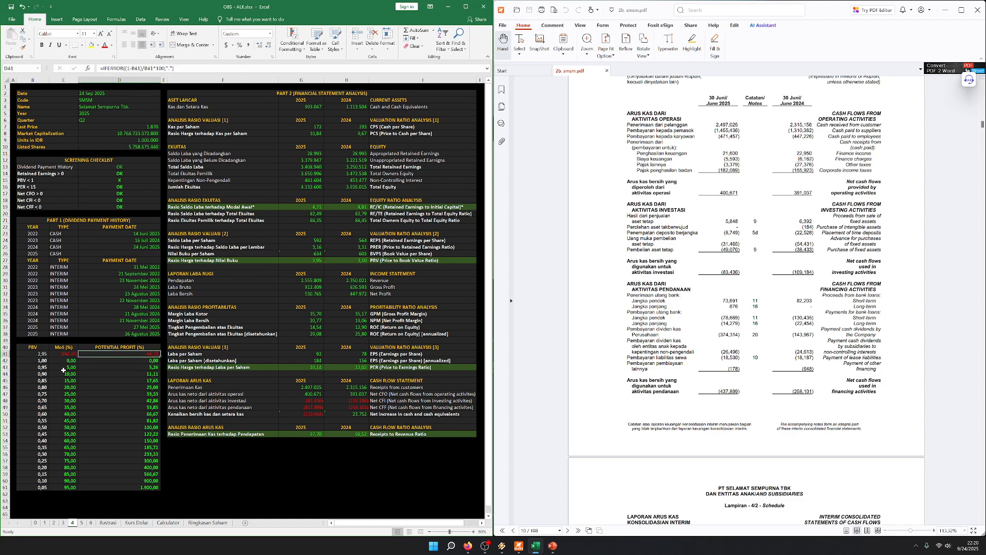
pyautogui.click(44, 360)
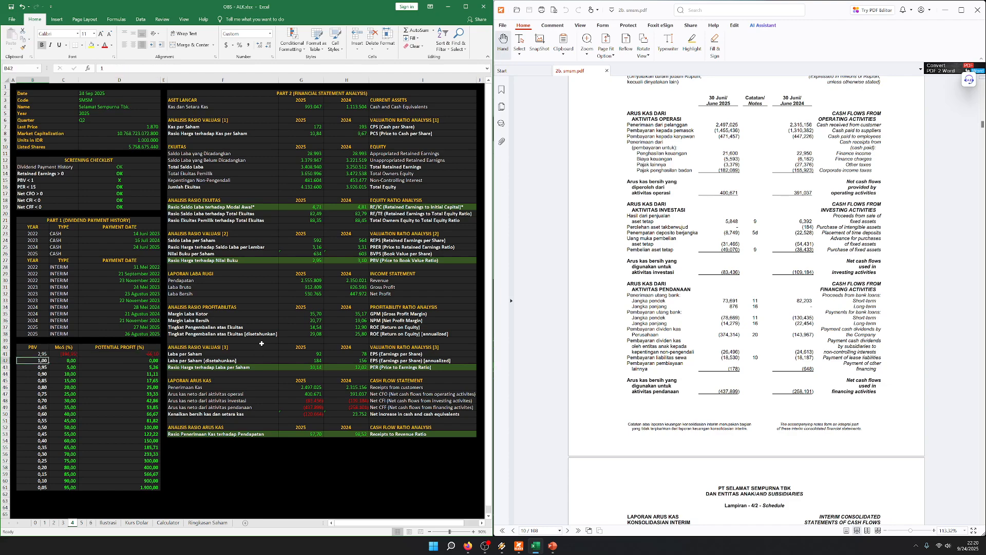
# Review the revenue, gross profit and net profit rows and the 2025 and 2024 price to earnings ratios
pyautogui.click(291, 274)
pyautogui.moveTo(219, 273); pyautogui.dragTo(385, 292)
pyautogui.scroll(-1, 360, 291)
pyautogui.click(312, 272)
pyautogui.scroll(1, 325, 293)
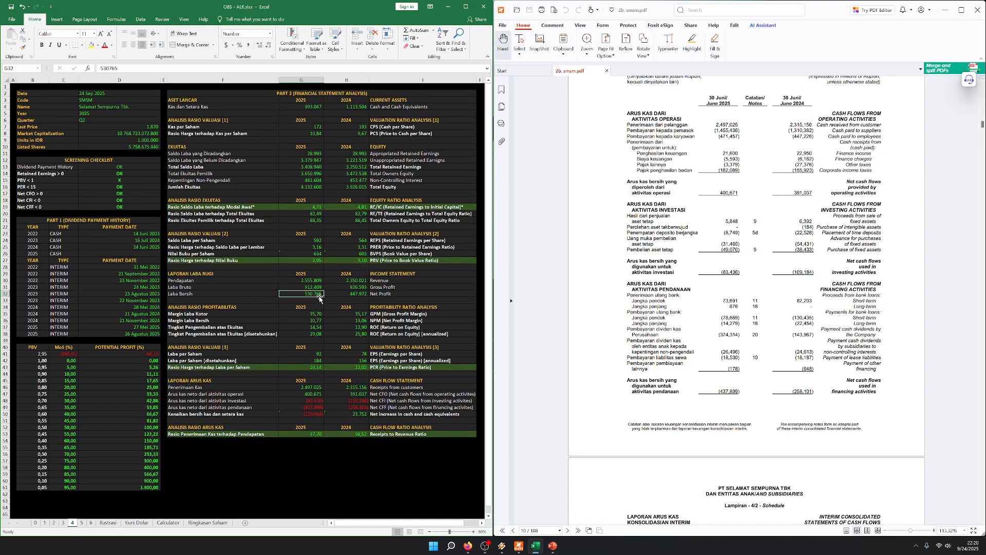
pyautogui.moveTo(294, 367); pyautogui.dragTo(362, 366)
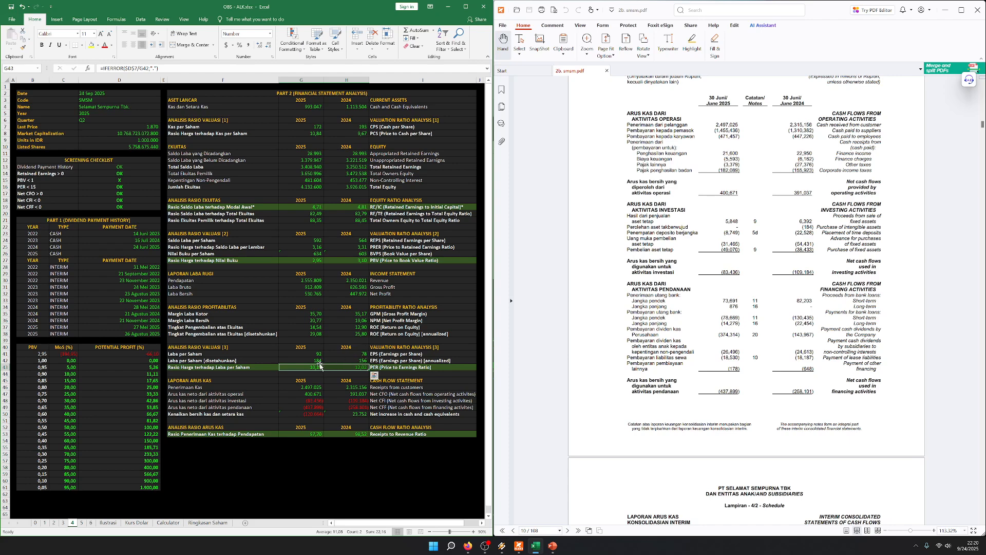
# Examine the cash flow statement rows, comparing operating, investing and financing flows and the net increase in cash for 2025 and 2024
pyautogui.moveTo(241, 382); pyautogui.dragTo(410, 415)
pyautogui.click(354, 402)
pyautogui.moveTo(312, 394); pyautogui.dragTo(375, 405)
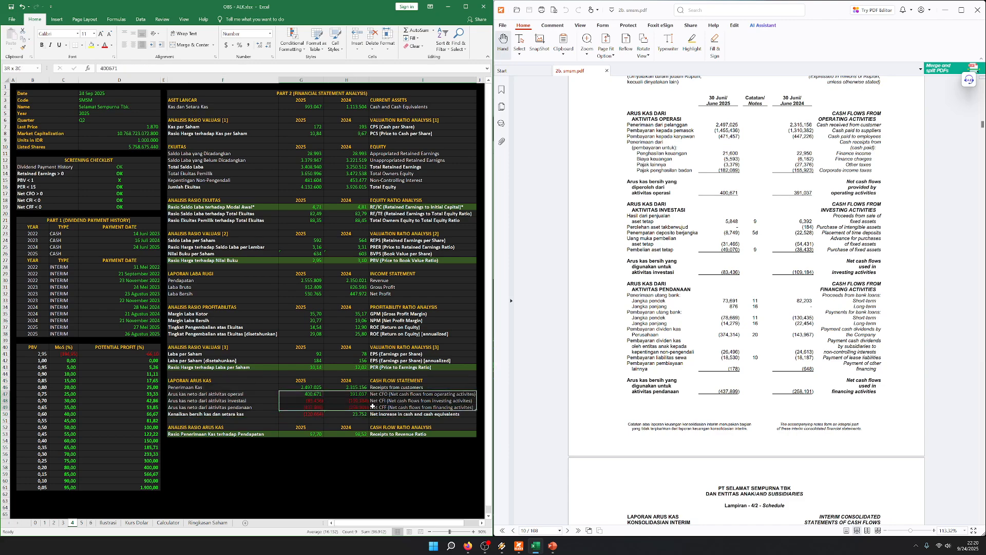
pyautogui.click(356, 414)
pyautogui.click(295, 414)
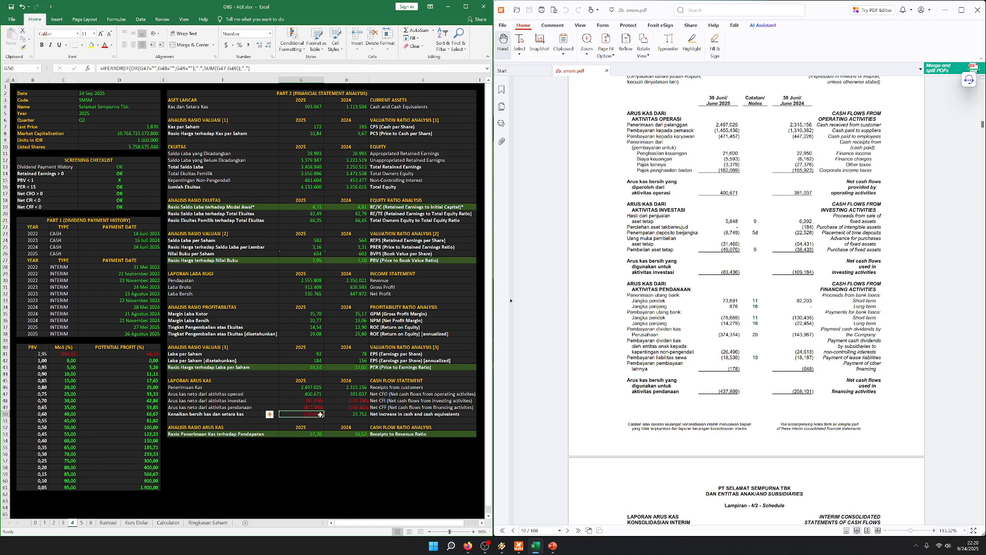
pyautogui.click(354, 414)
pyautogui.click(352, 446)
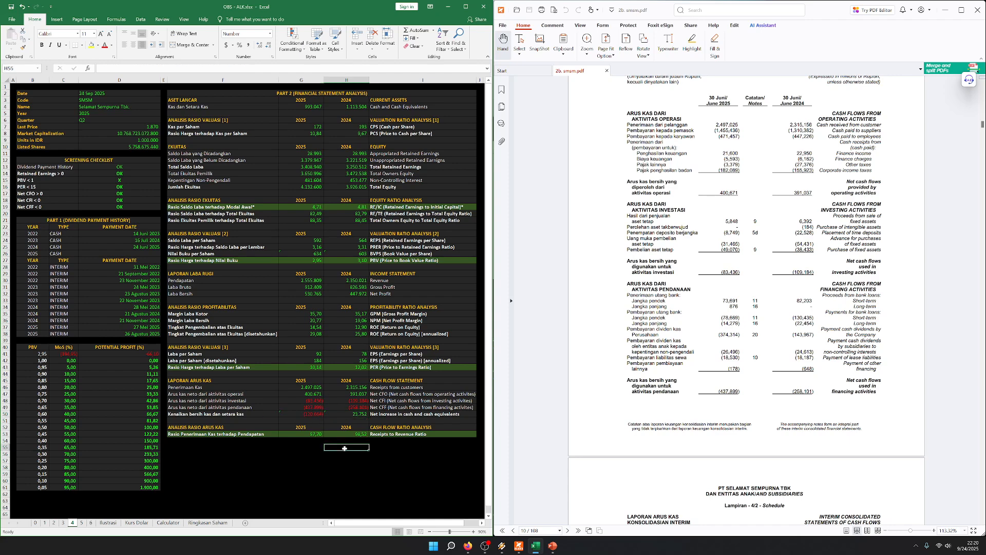
pyautogui.moveTo(176, 381); pyautogui.dragTo(401, 413)
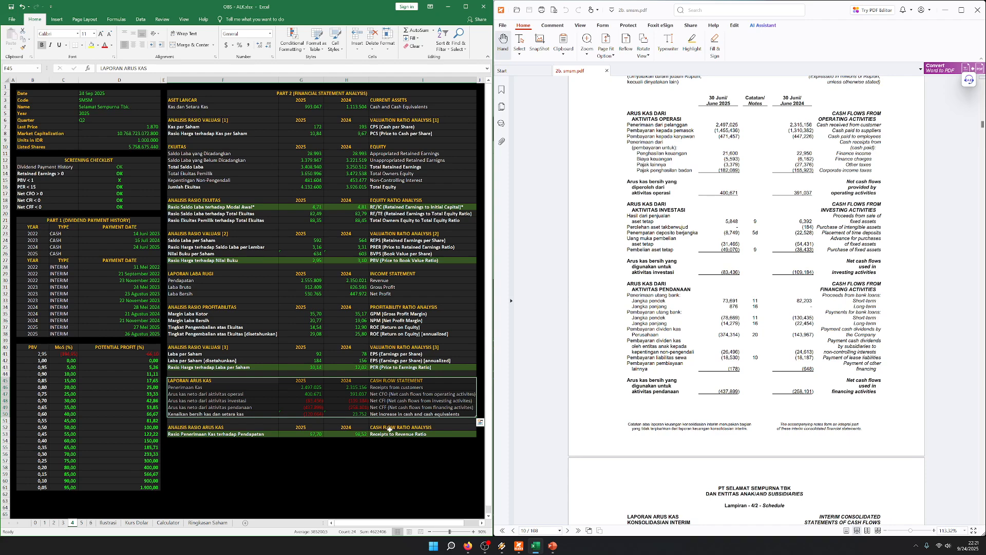
pyautogui.click(298, 453)
pyautogui.click(13, 87)
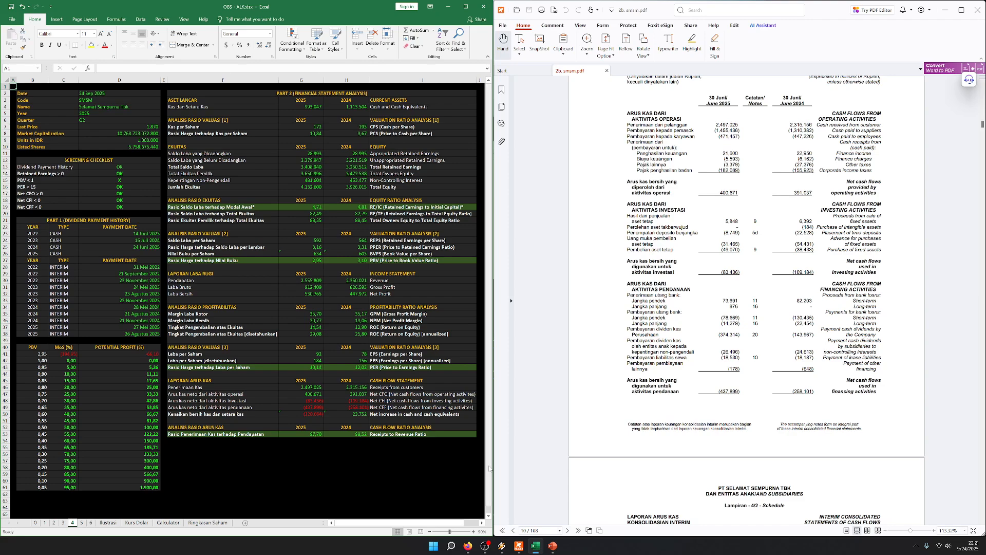
# Recheck the 2025 net profit, the screening checklist and the dividend payment history
pyautogui.click(302, 294)
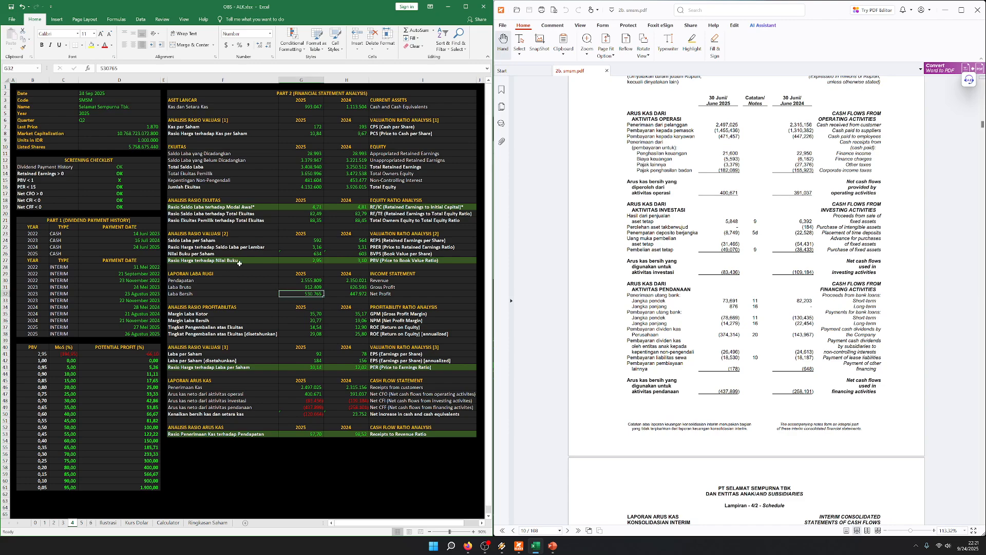
pyautogui.click(131, 174)
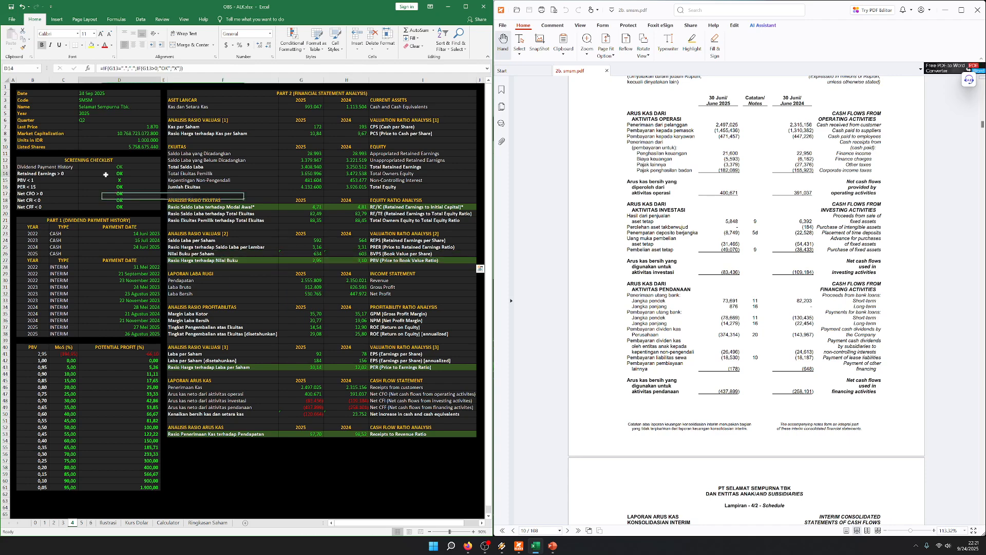
pyautogui.hotkey('ctrl', 'Home')
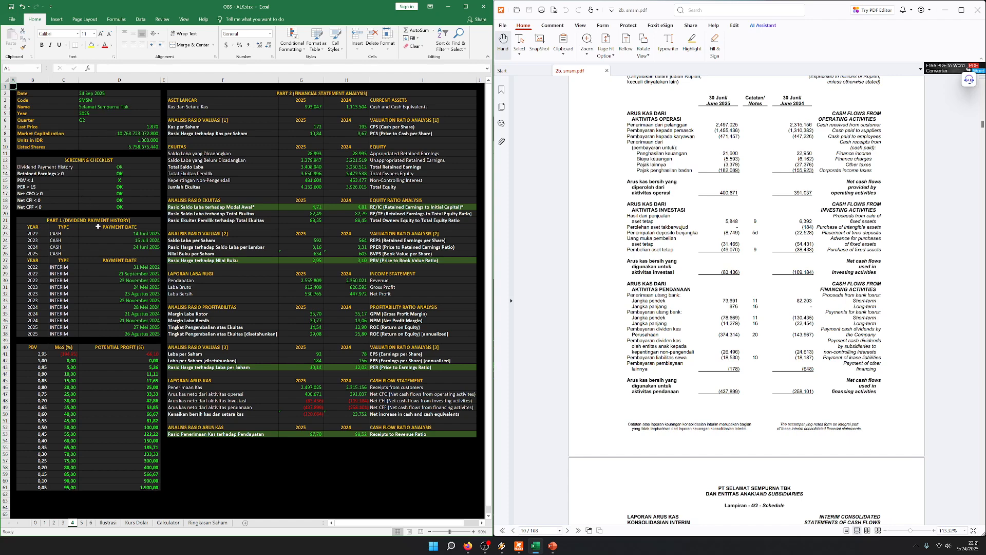
pyautogui.moveTo(74, 280); pyautogui.dragTo(143, 278)
pyautogui.click(17, 88)
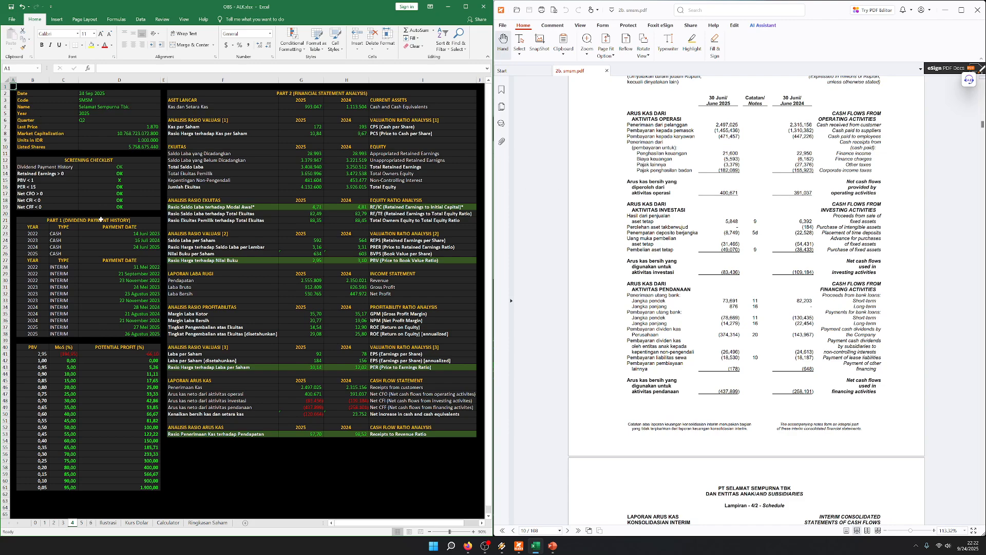
pyautogui.moveTo(99, 222); pyautogui.dragTo(82, 334)
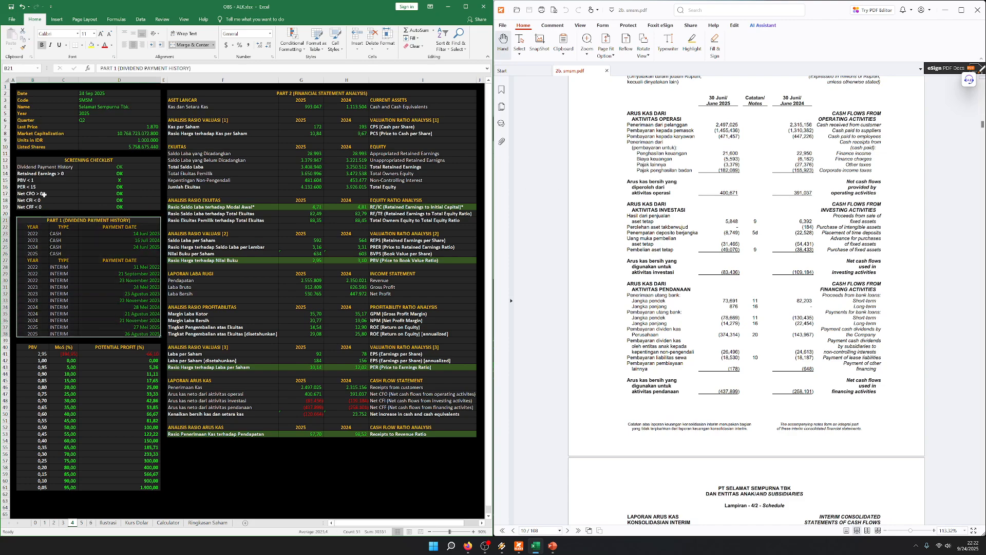
pyautogui.click(13, 87)
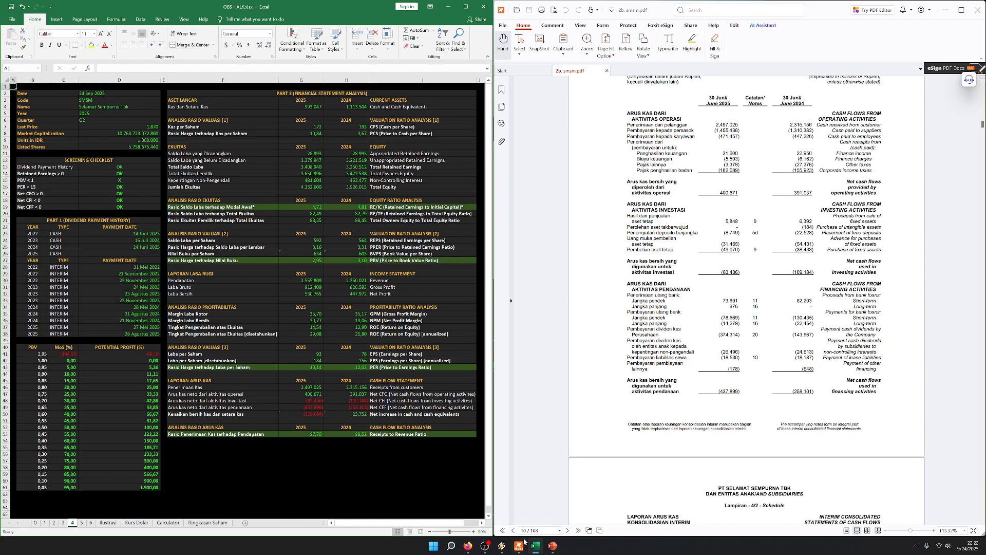
pyautogui.click(487, 547)
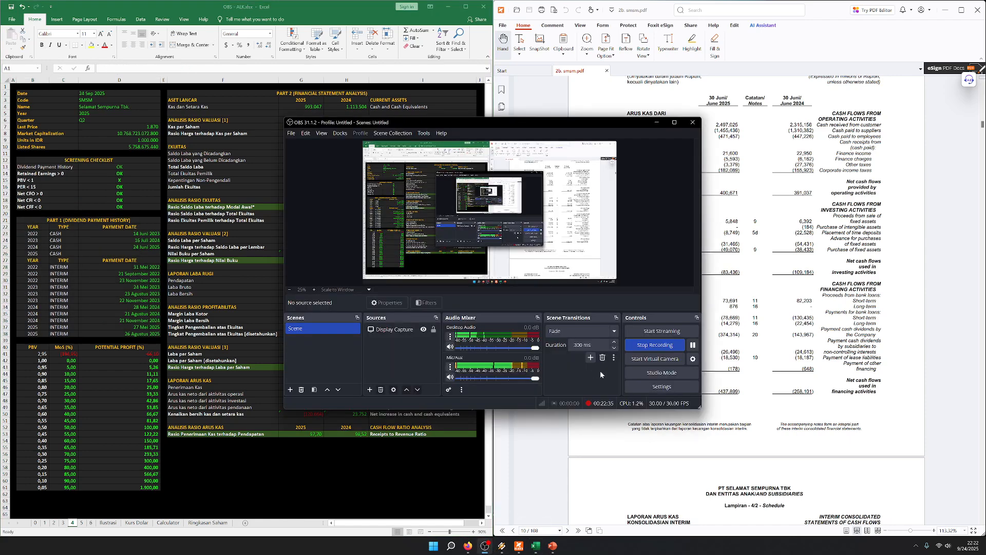